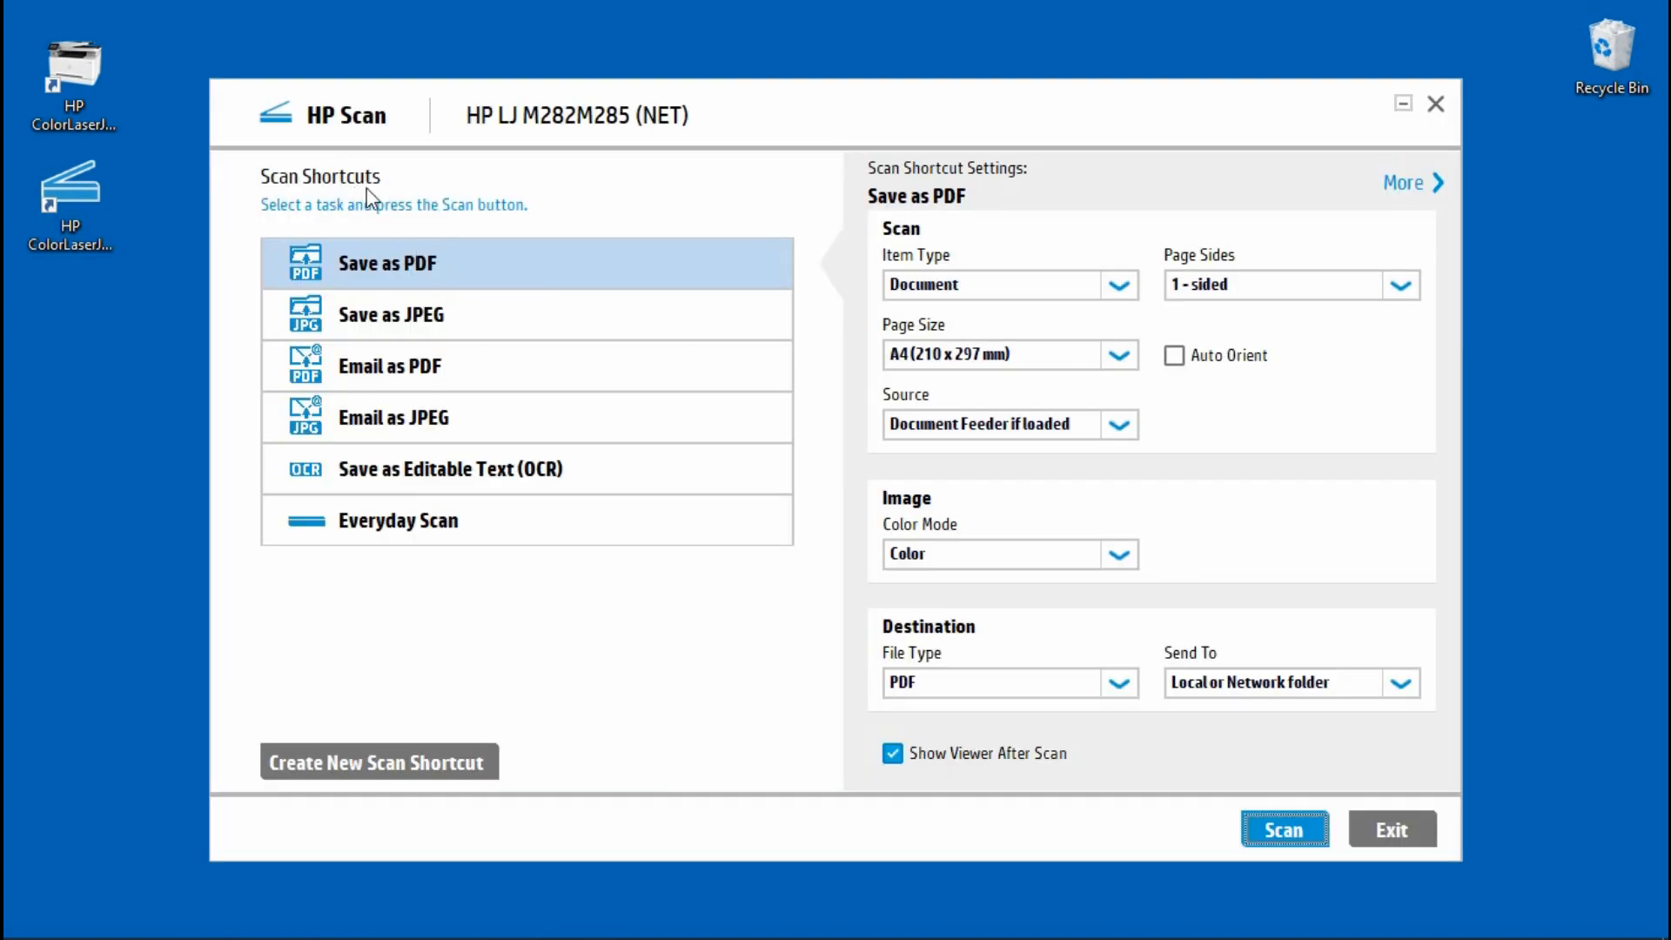
Choose the Save as PDF task with 2-sided (manual) pages from the document feeder
{"action": "left_click", "coordinate": [397, 270]}
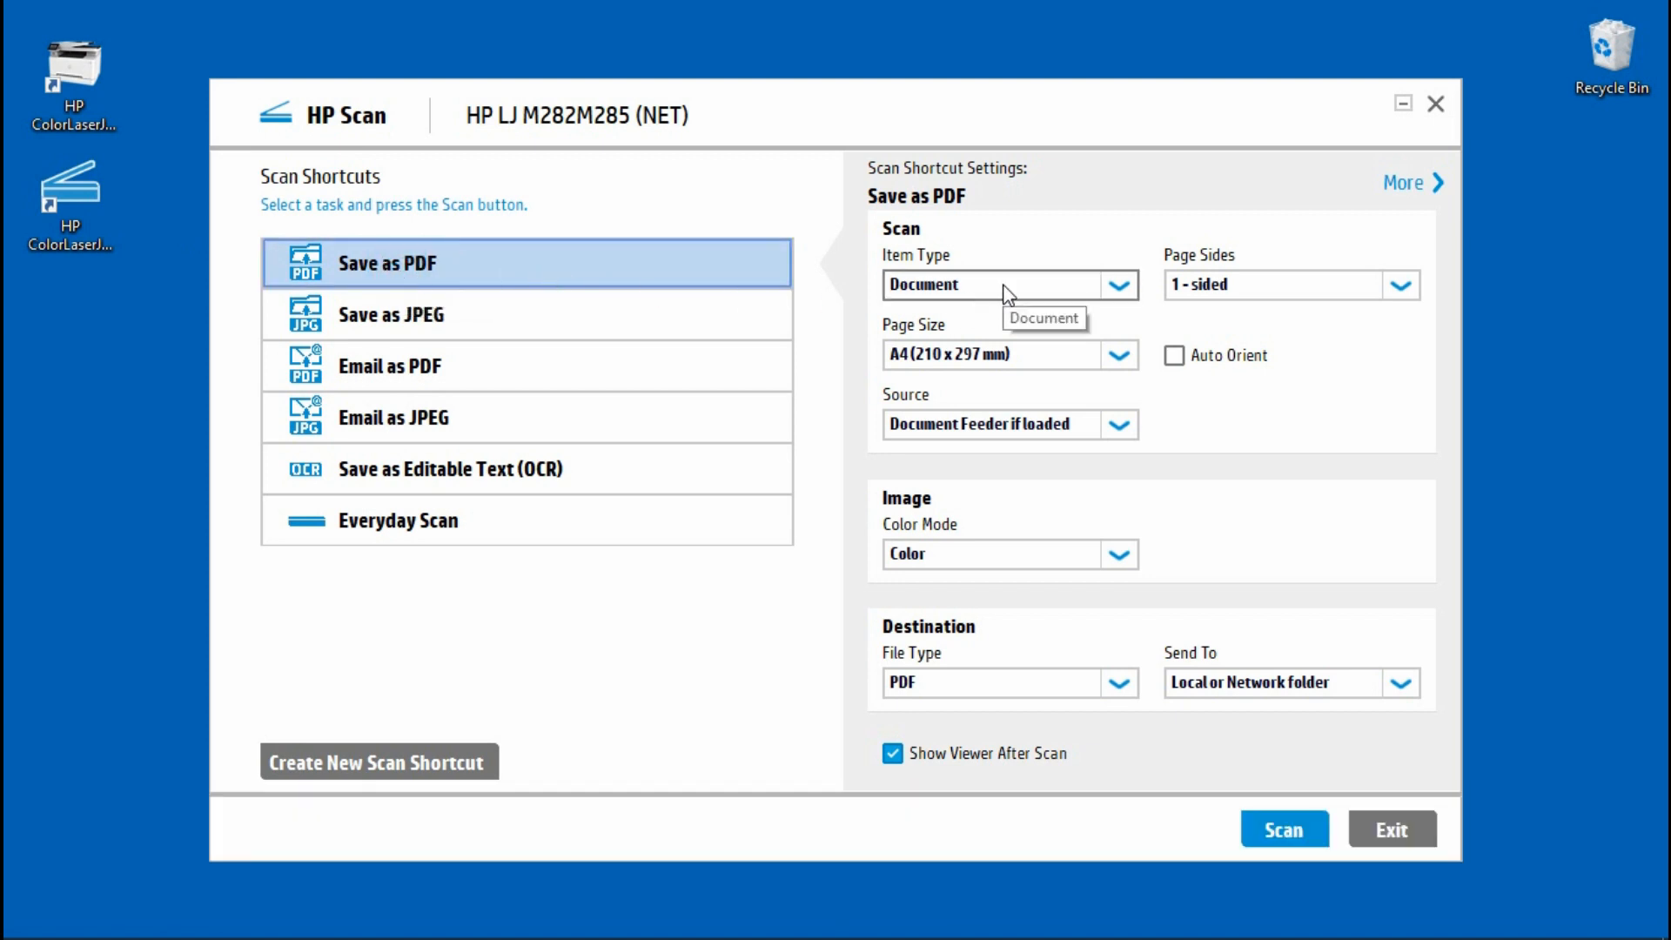
{"action": "left_click", "coordinate": [1317, 288]}
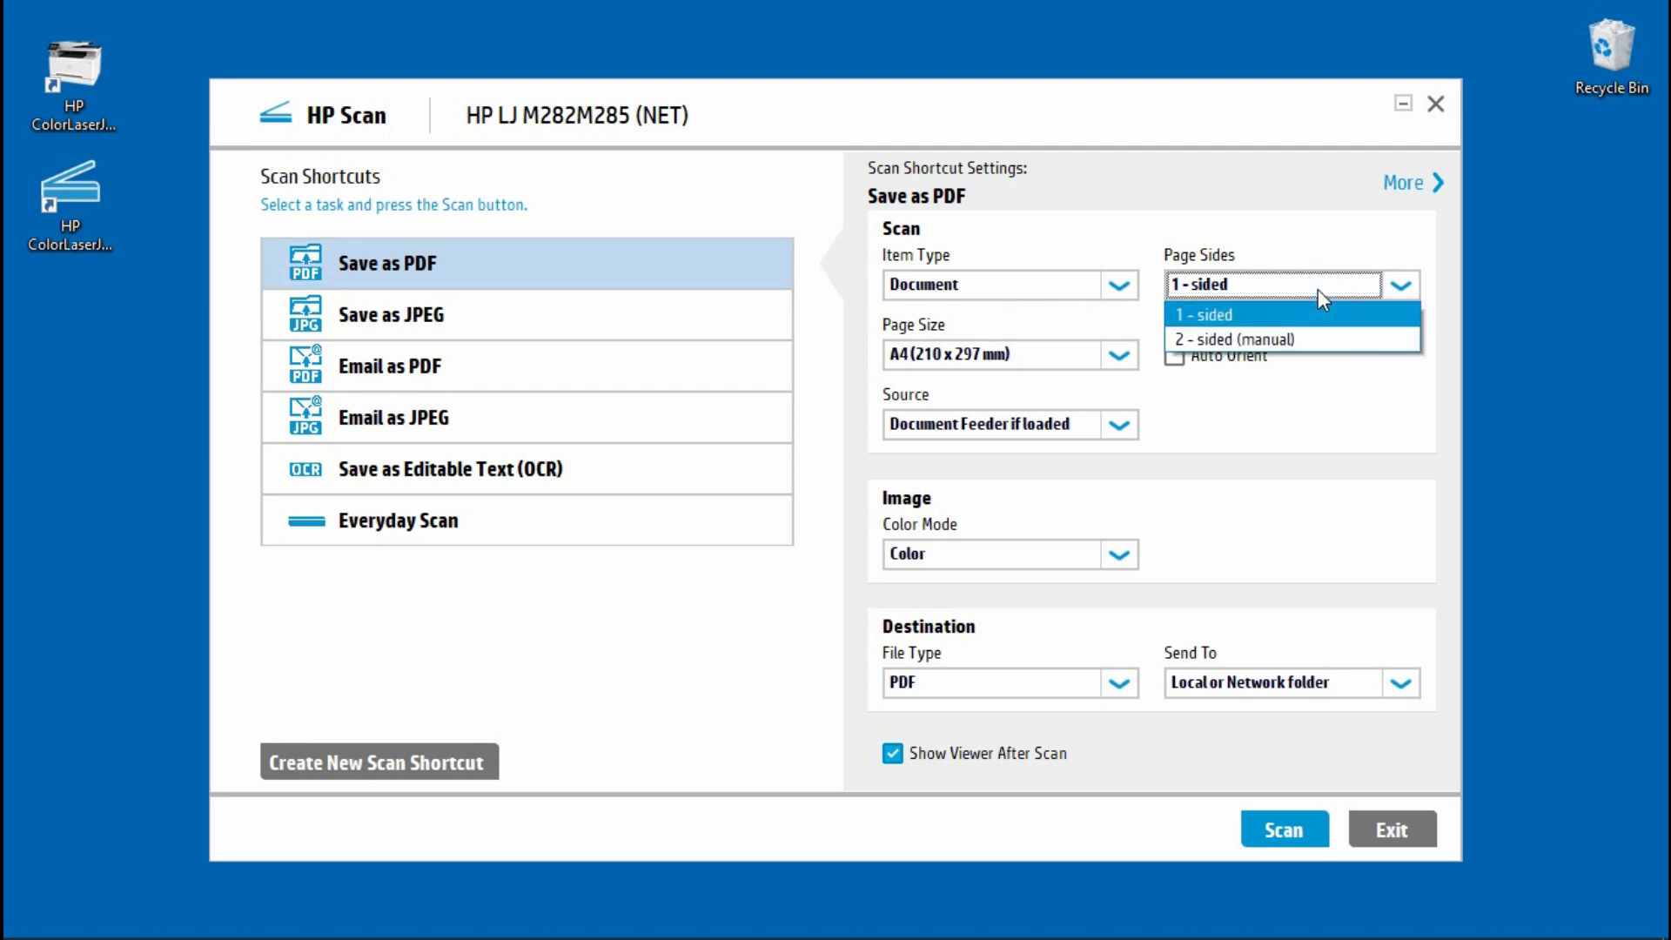
{"action": "left_click", "coordinate": [1301, 341]}
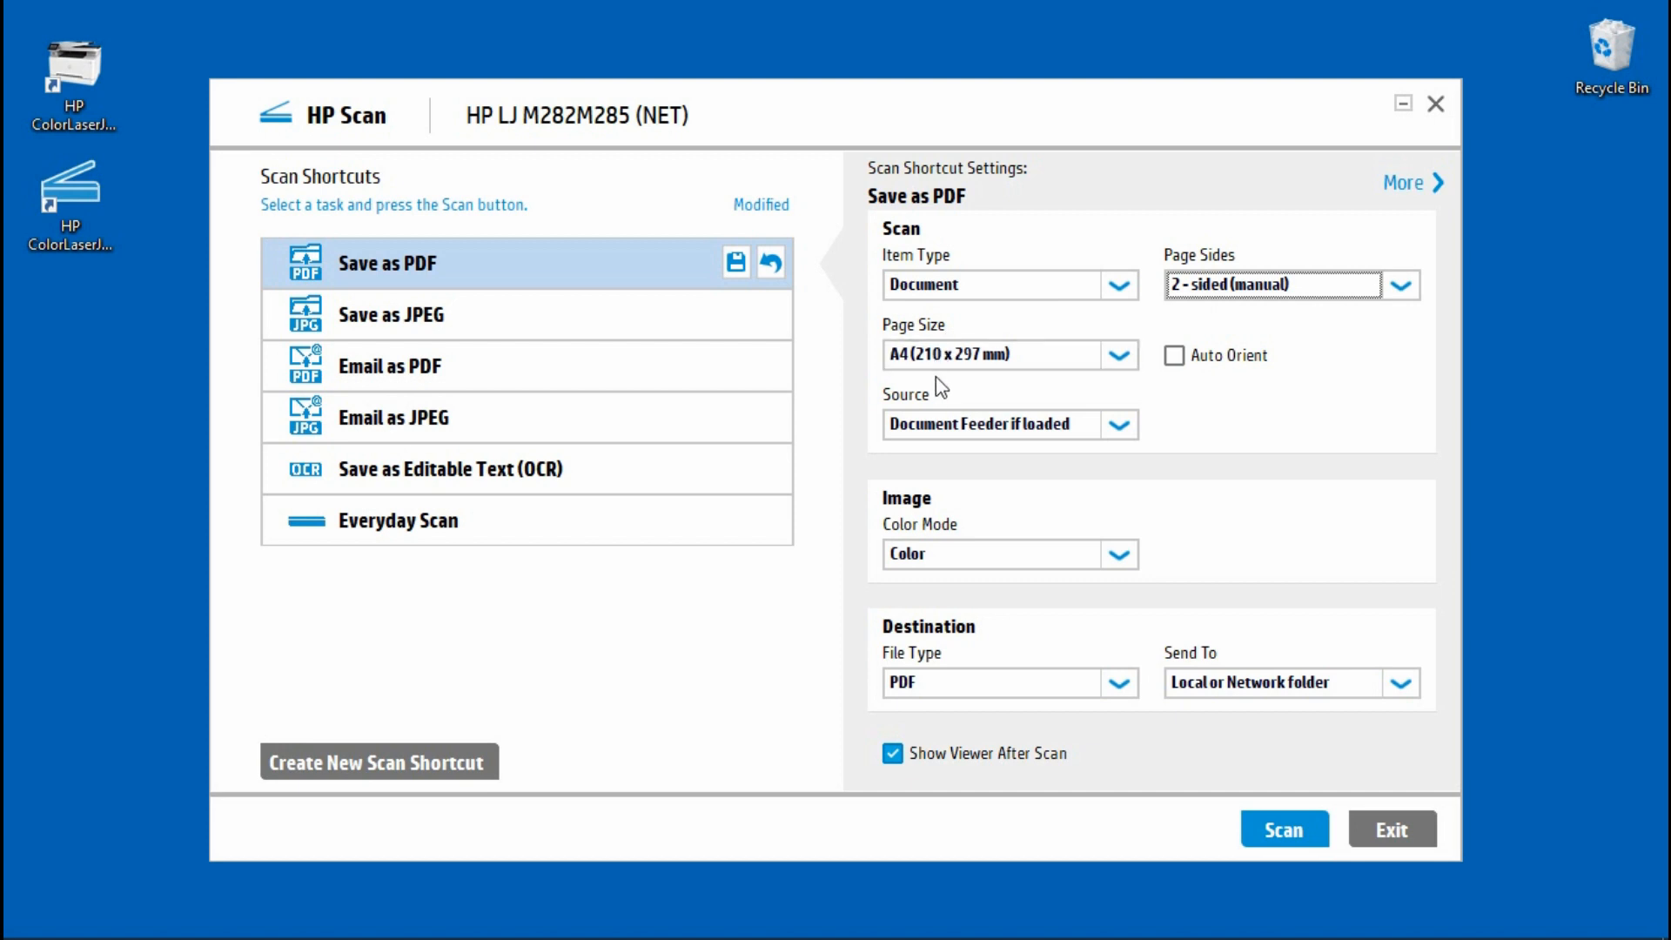
{"action": "left_click", "coordinate": [959, 435]}
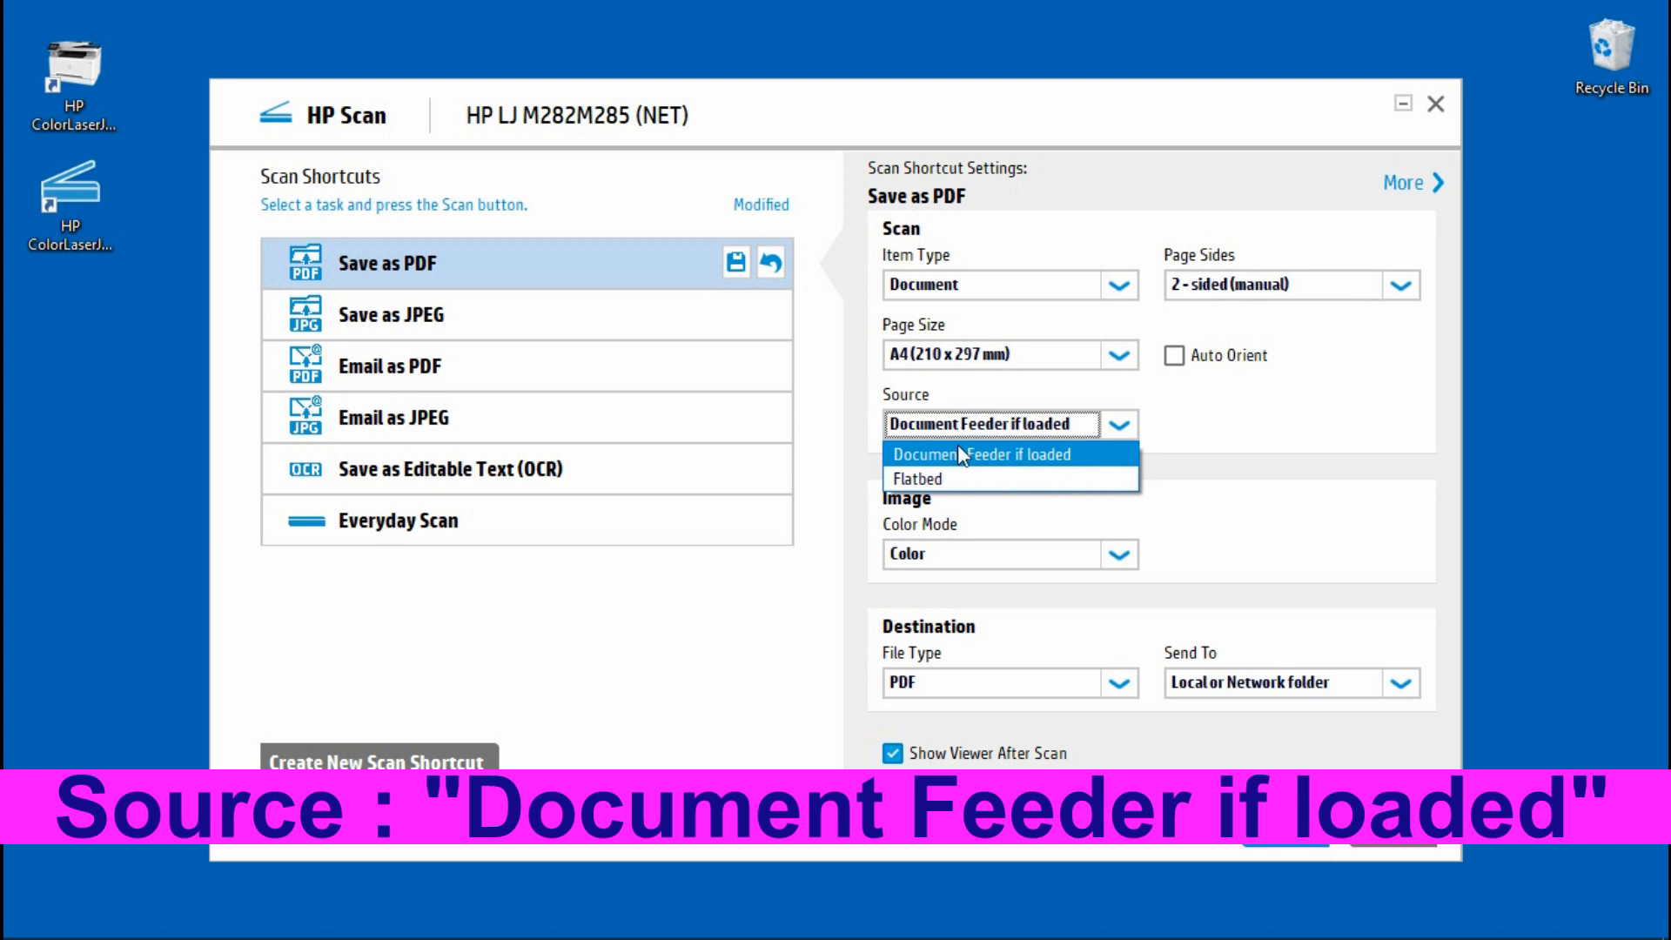
{"action": "left_click", "coordinate": [964, 464]}
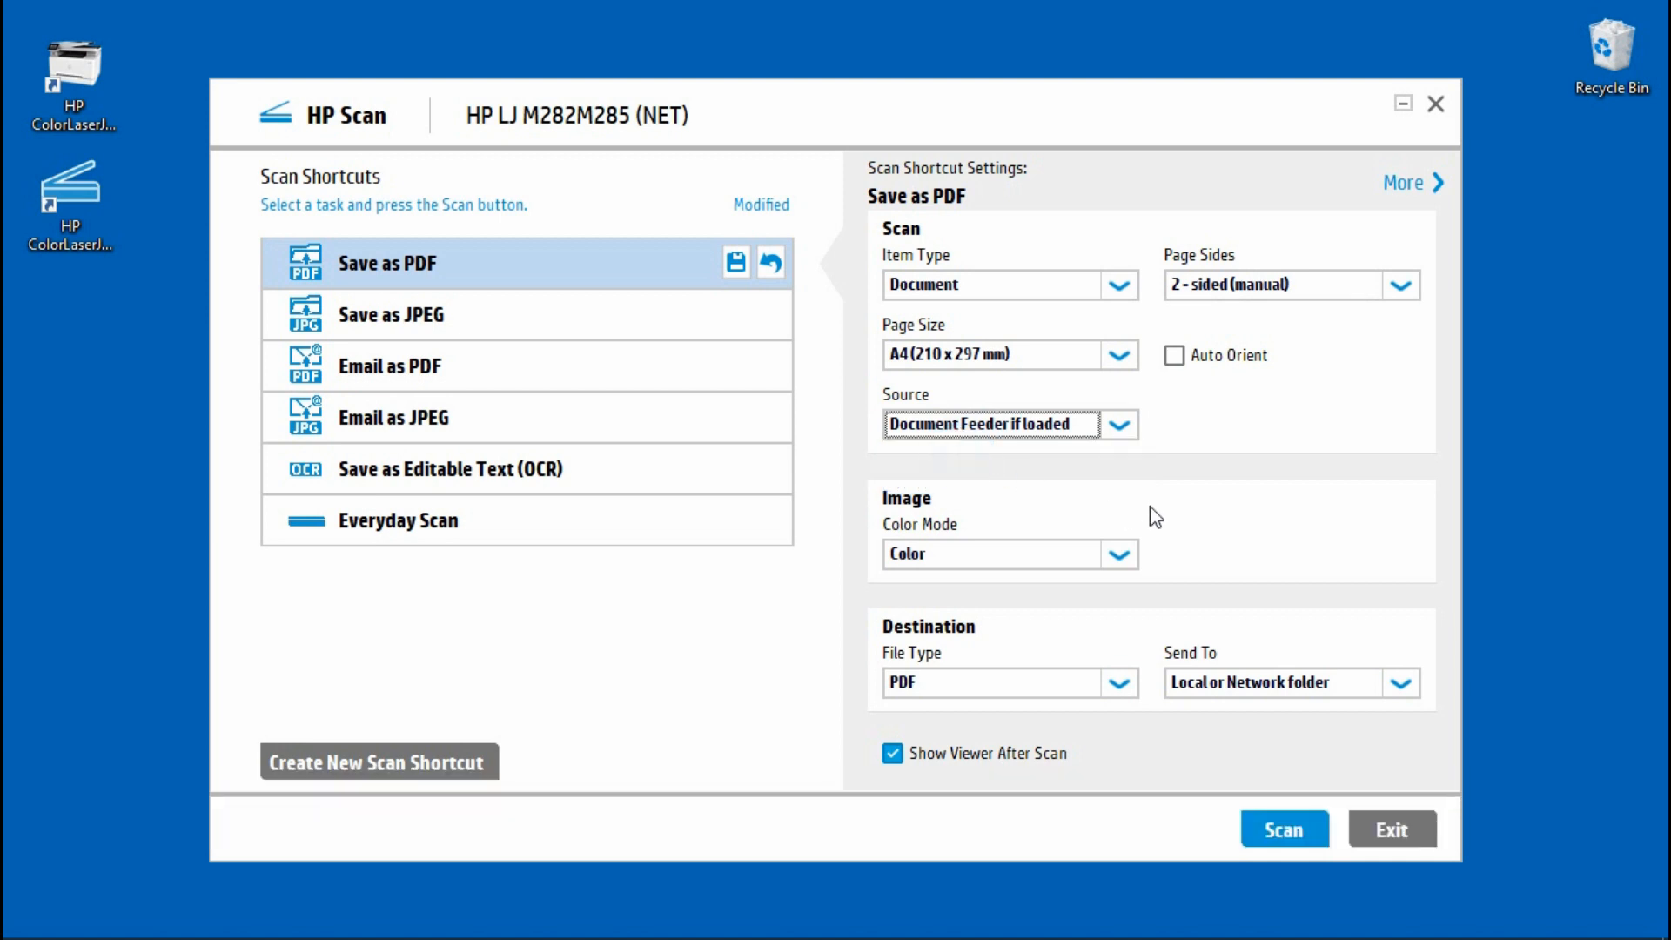
Start the scan so the front sides of the six pages feed through
{"action": "left_click", "coordinate": [1286, 838]}
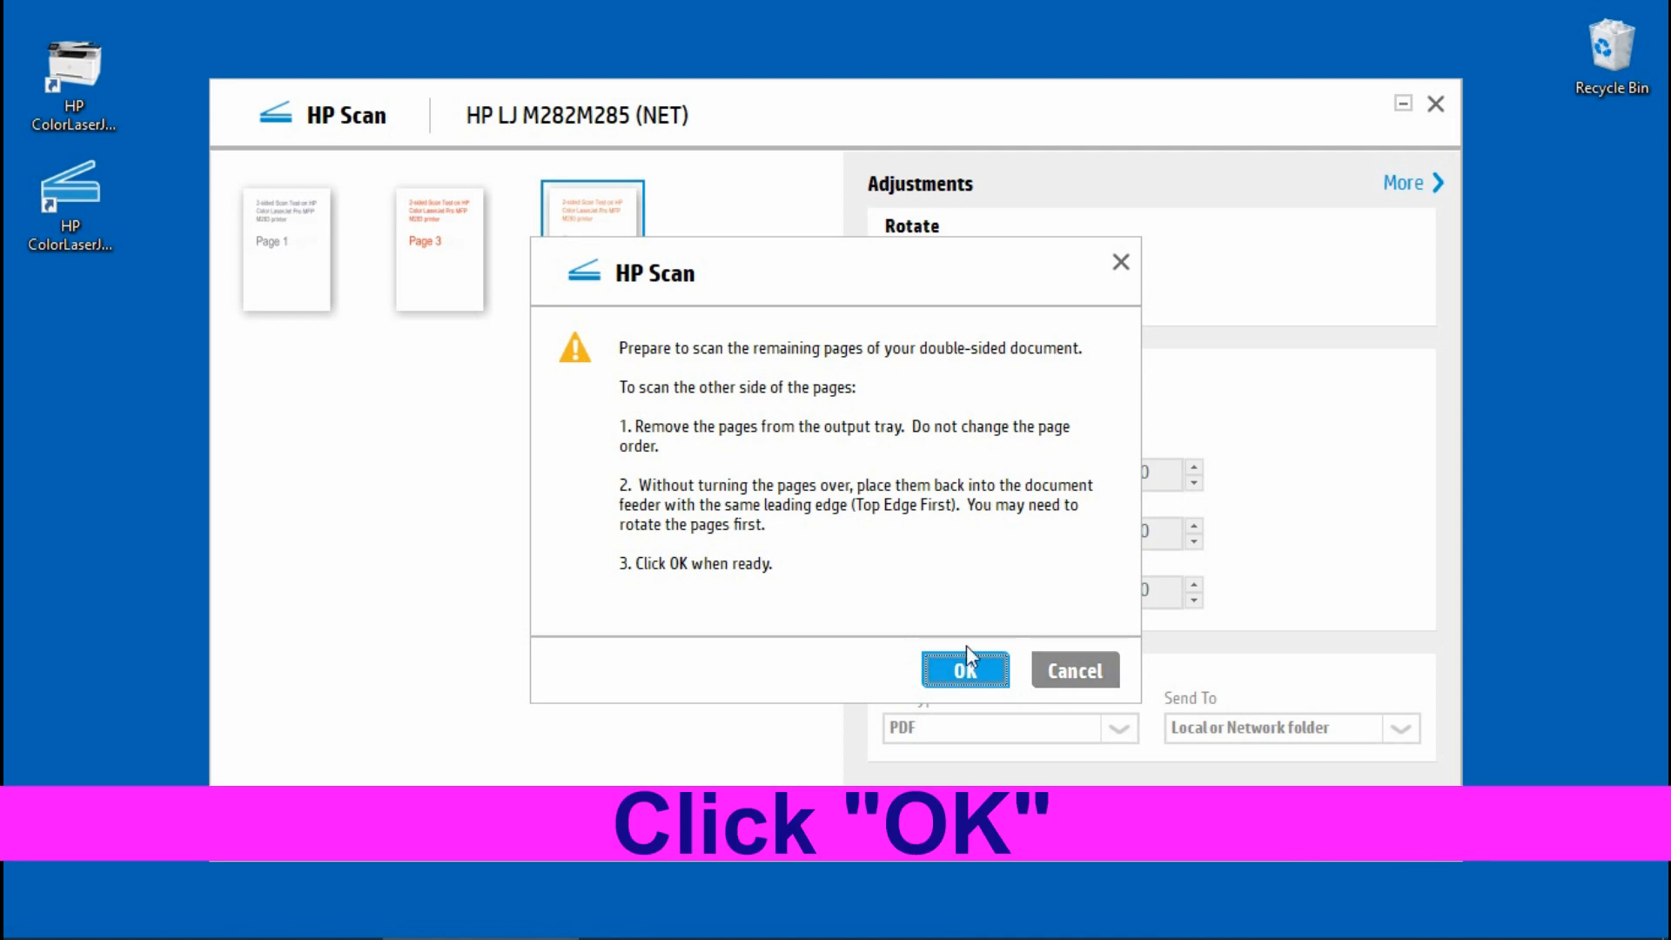
Confirm the reloaded stack so the back sides scan, giving pages 1 through 6 in order
{"action": "left_click", "coordinate": [960, 671]}
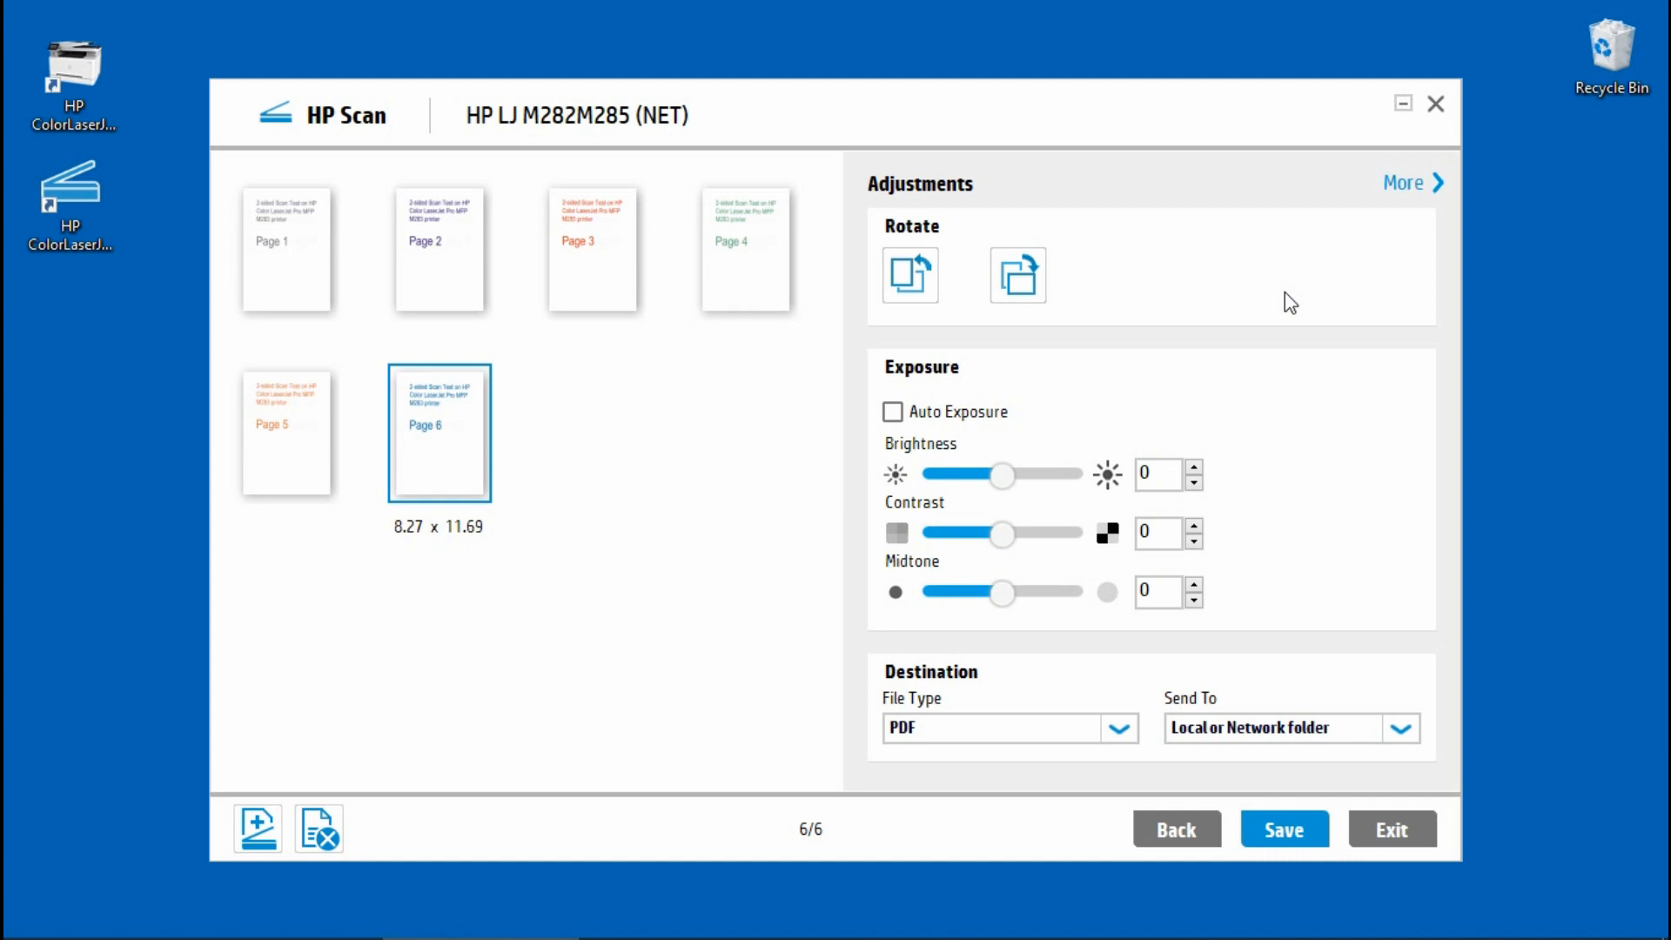
Enable iHQC compression for the PDF in the Destination file type options
{"action": "left_click", "coordinate": [1411, 182]}
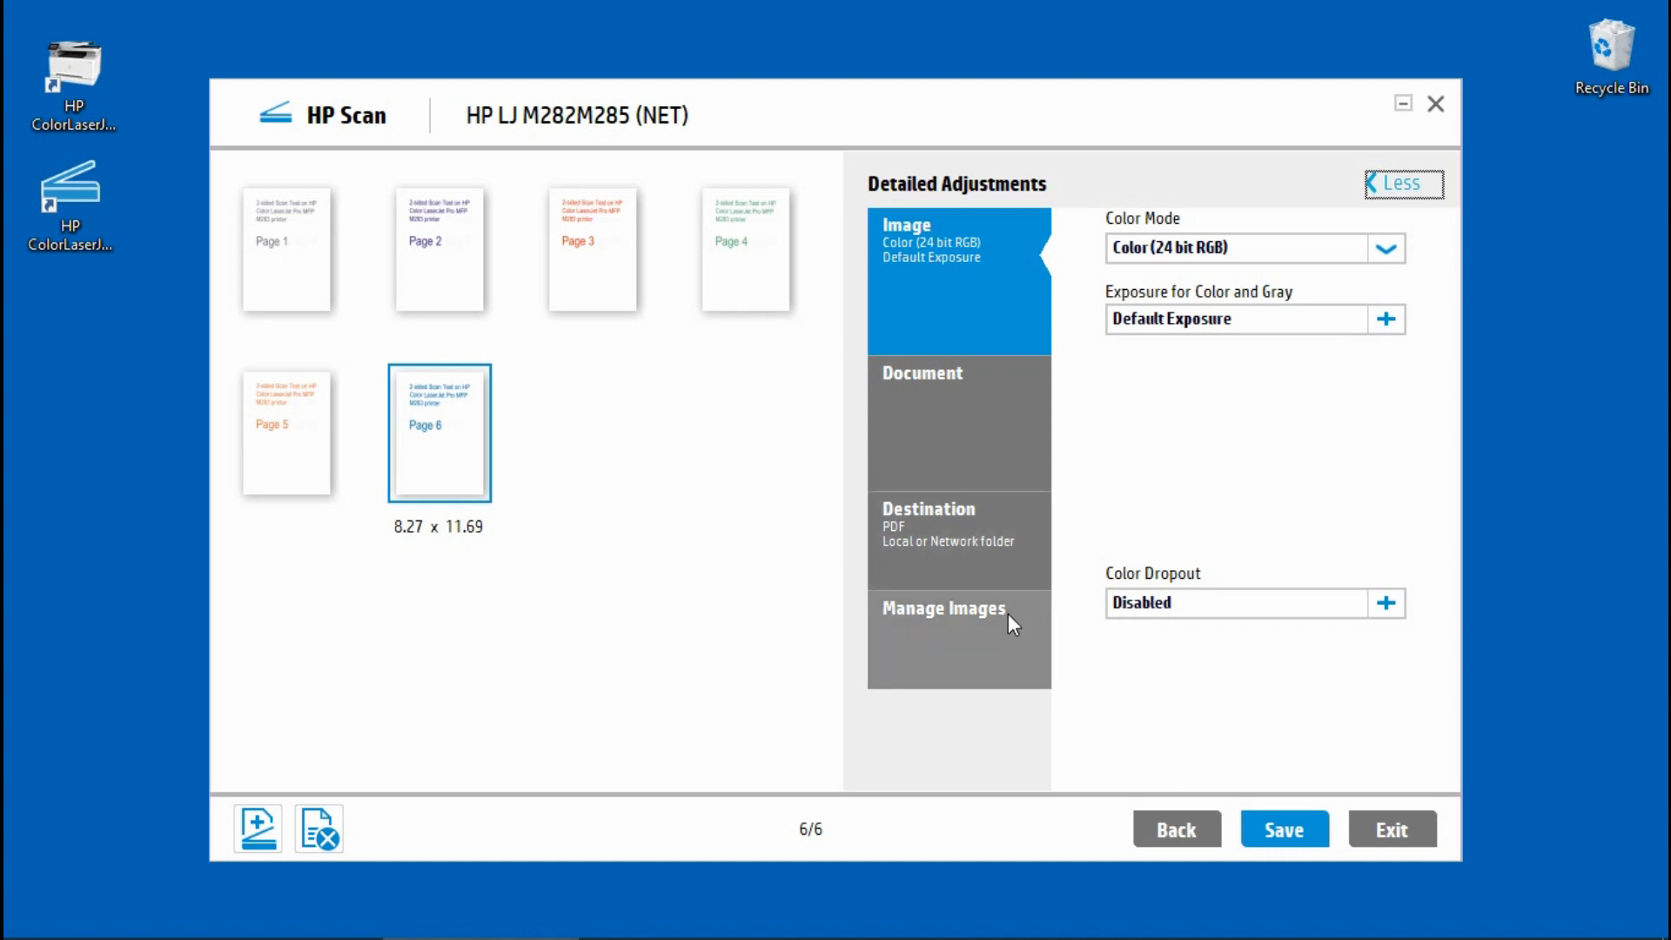
{"action": "left_click", "coordinate": [973, 529]}
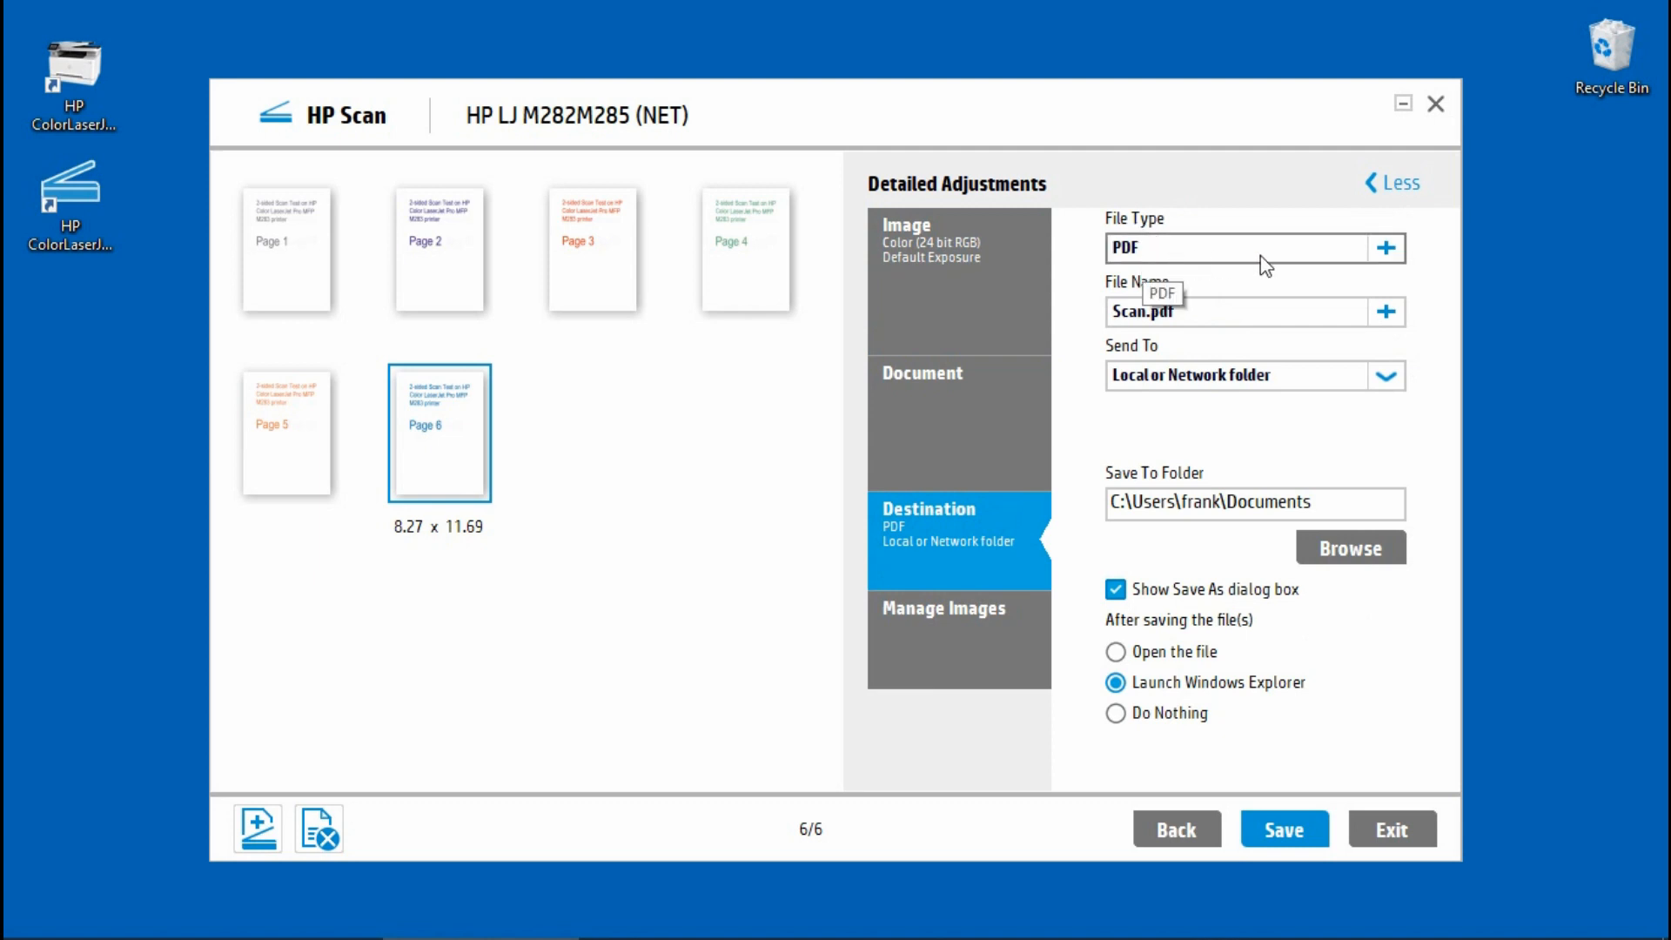
{"action": "left_click", "coordinate": [1390, 249]}
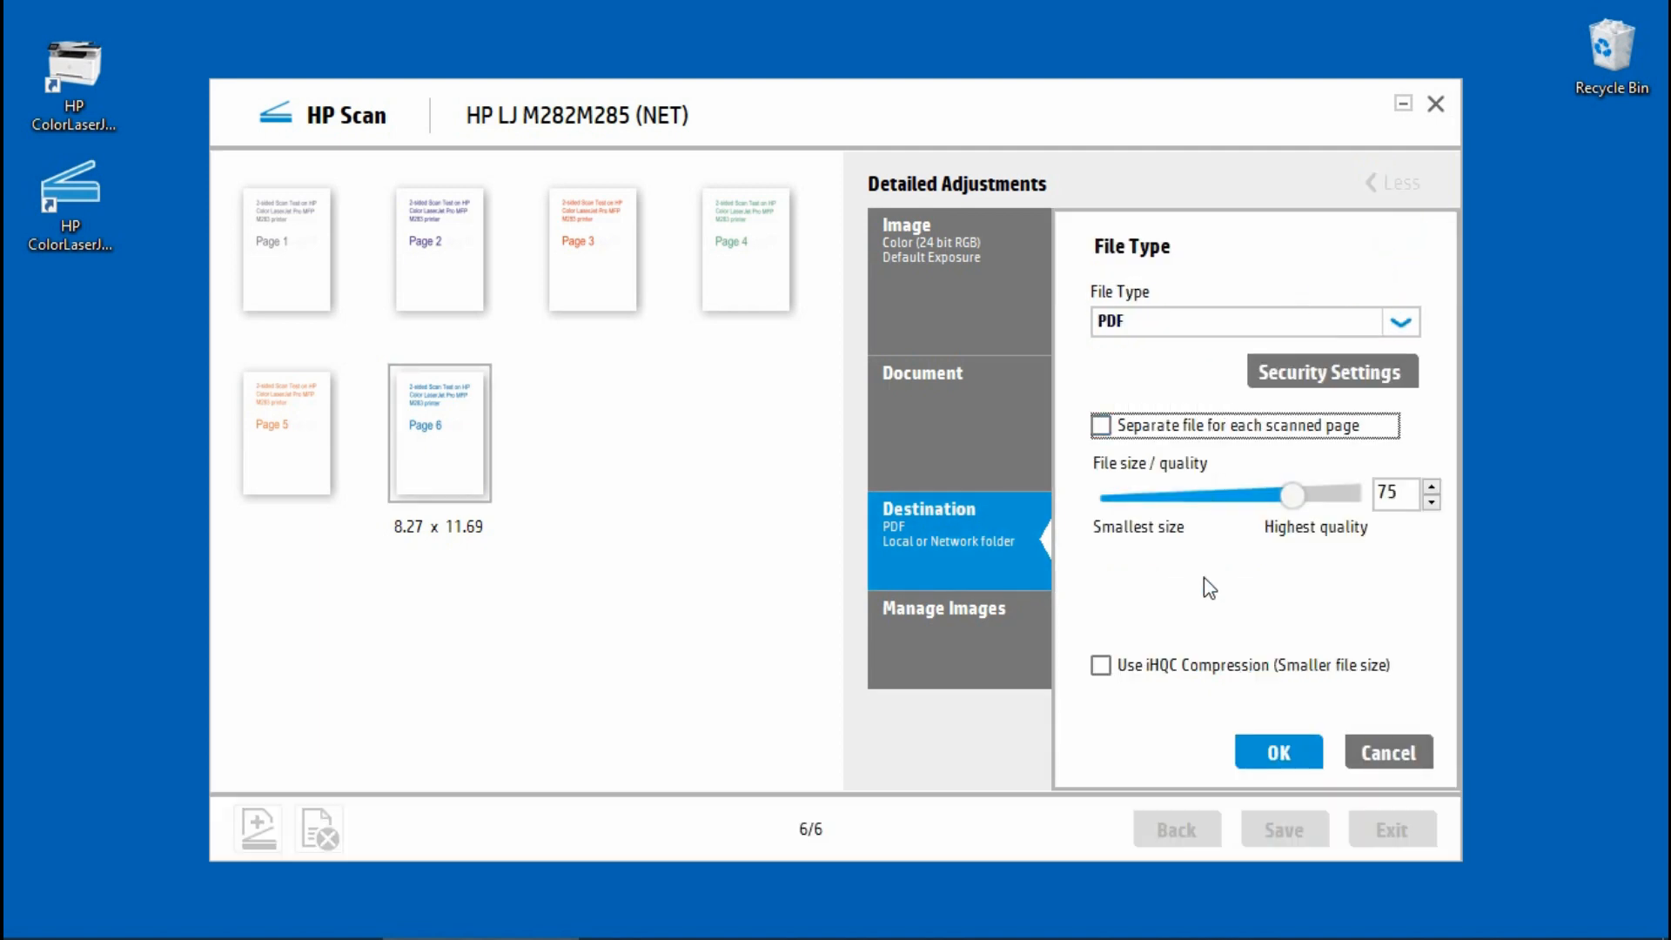
{"action": "left_click", "coordinate": [1105, 667]}
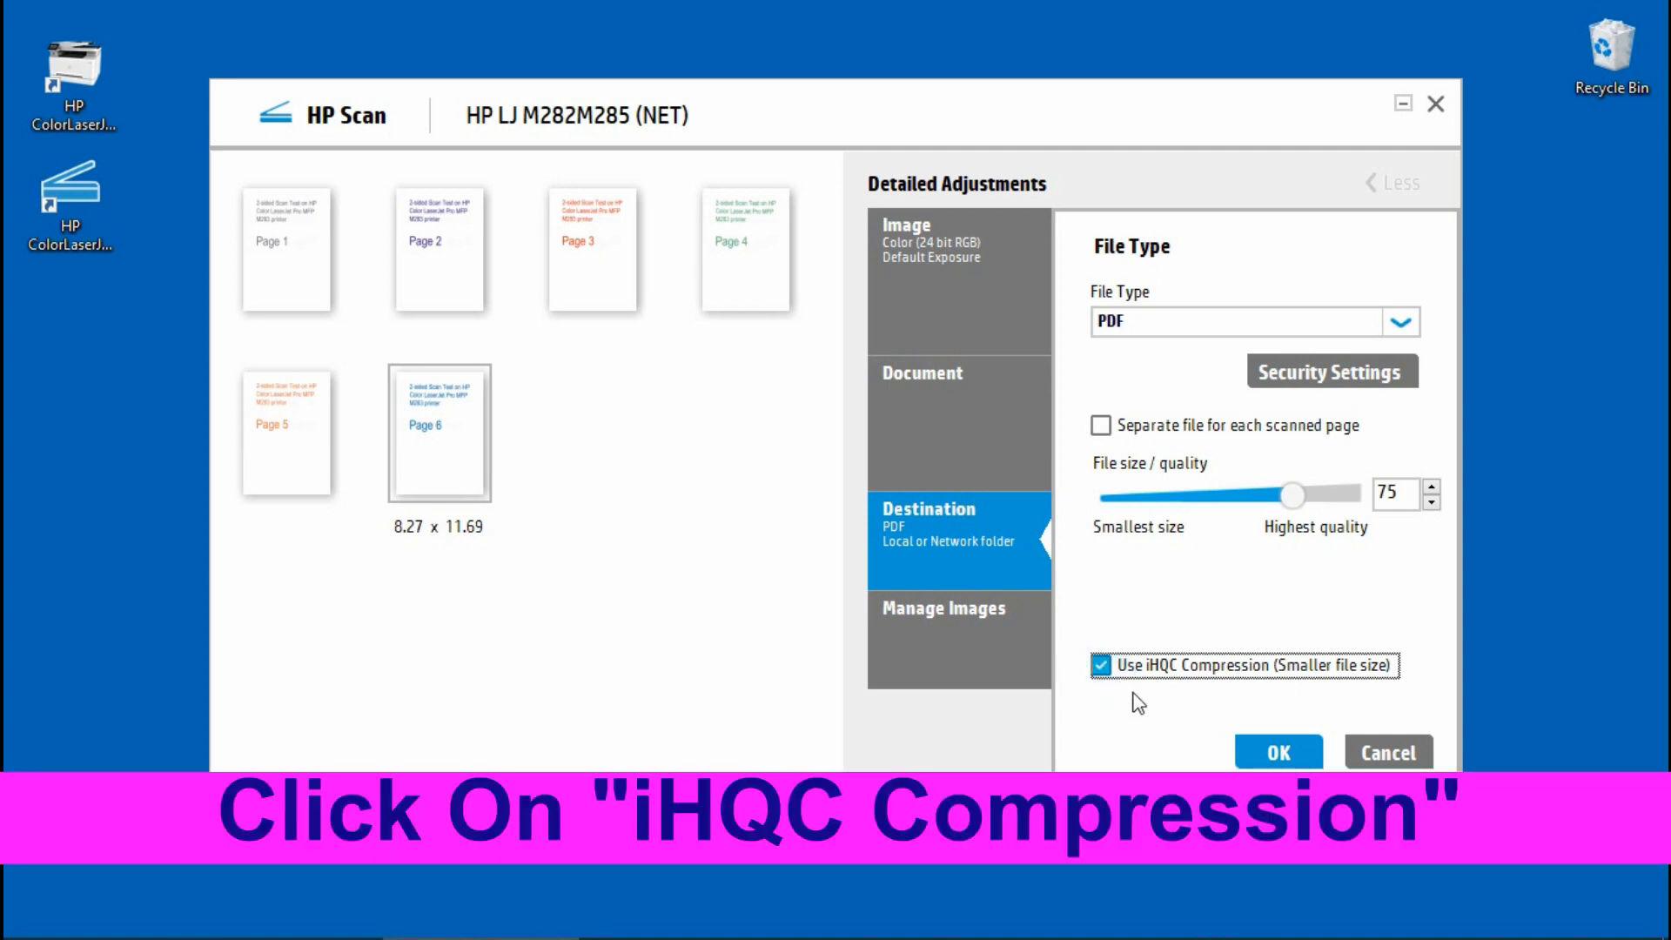
{"action": "left_click", "coordinate": [1265, 753]}
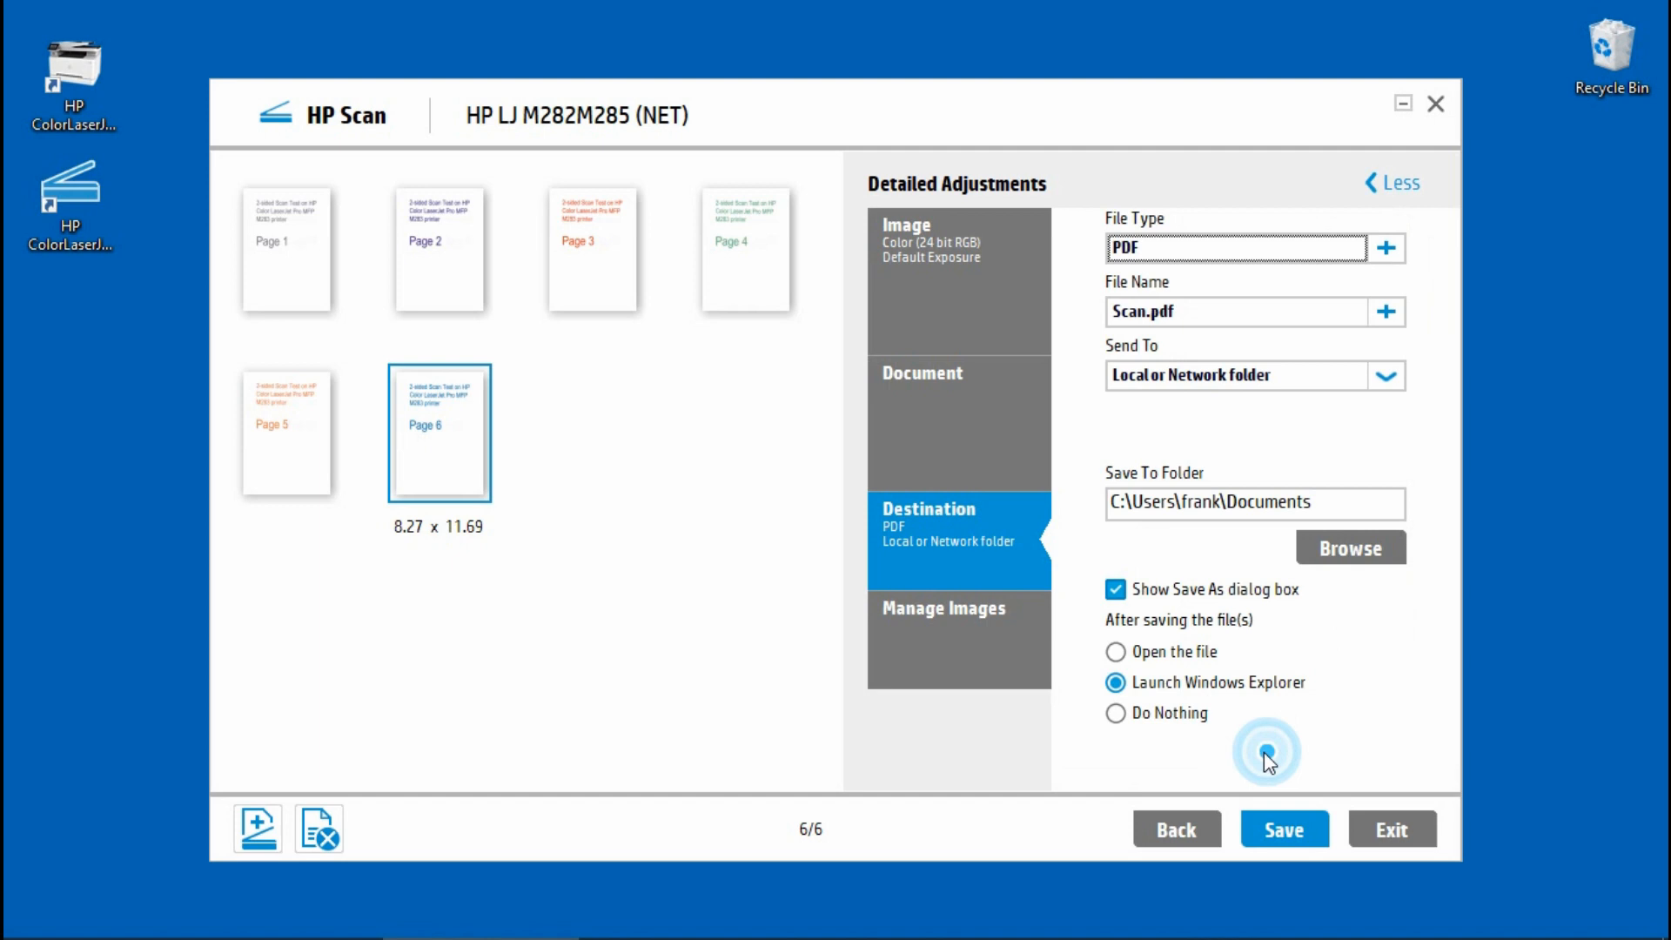
Save the scan, bringing up the Save As dialog in Documents
{"action": "left_click", "coordinate": [1272, 843]}
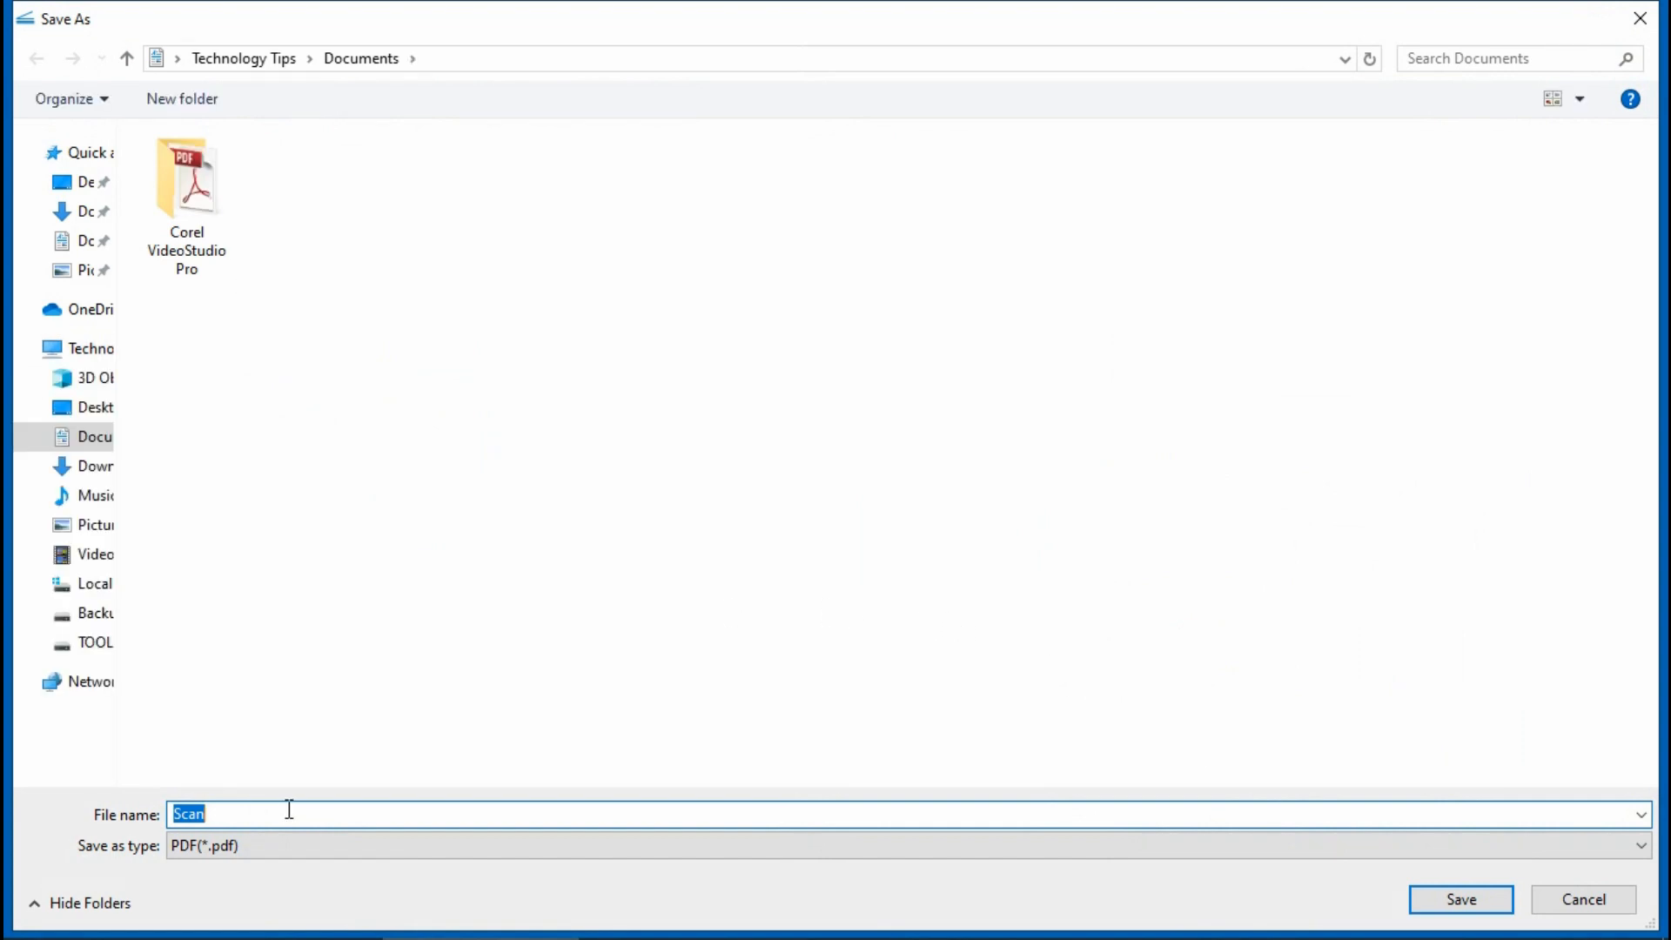
{"action": "type", "text": "test 2 "}
{"action": "type", "text": "sided"}
{"action": "type", "text": " scan"}
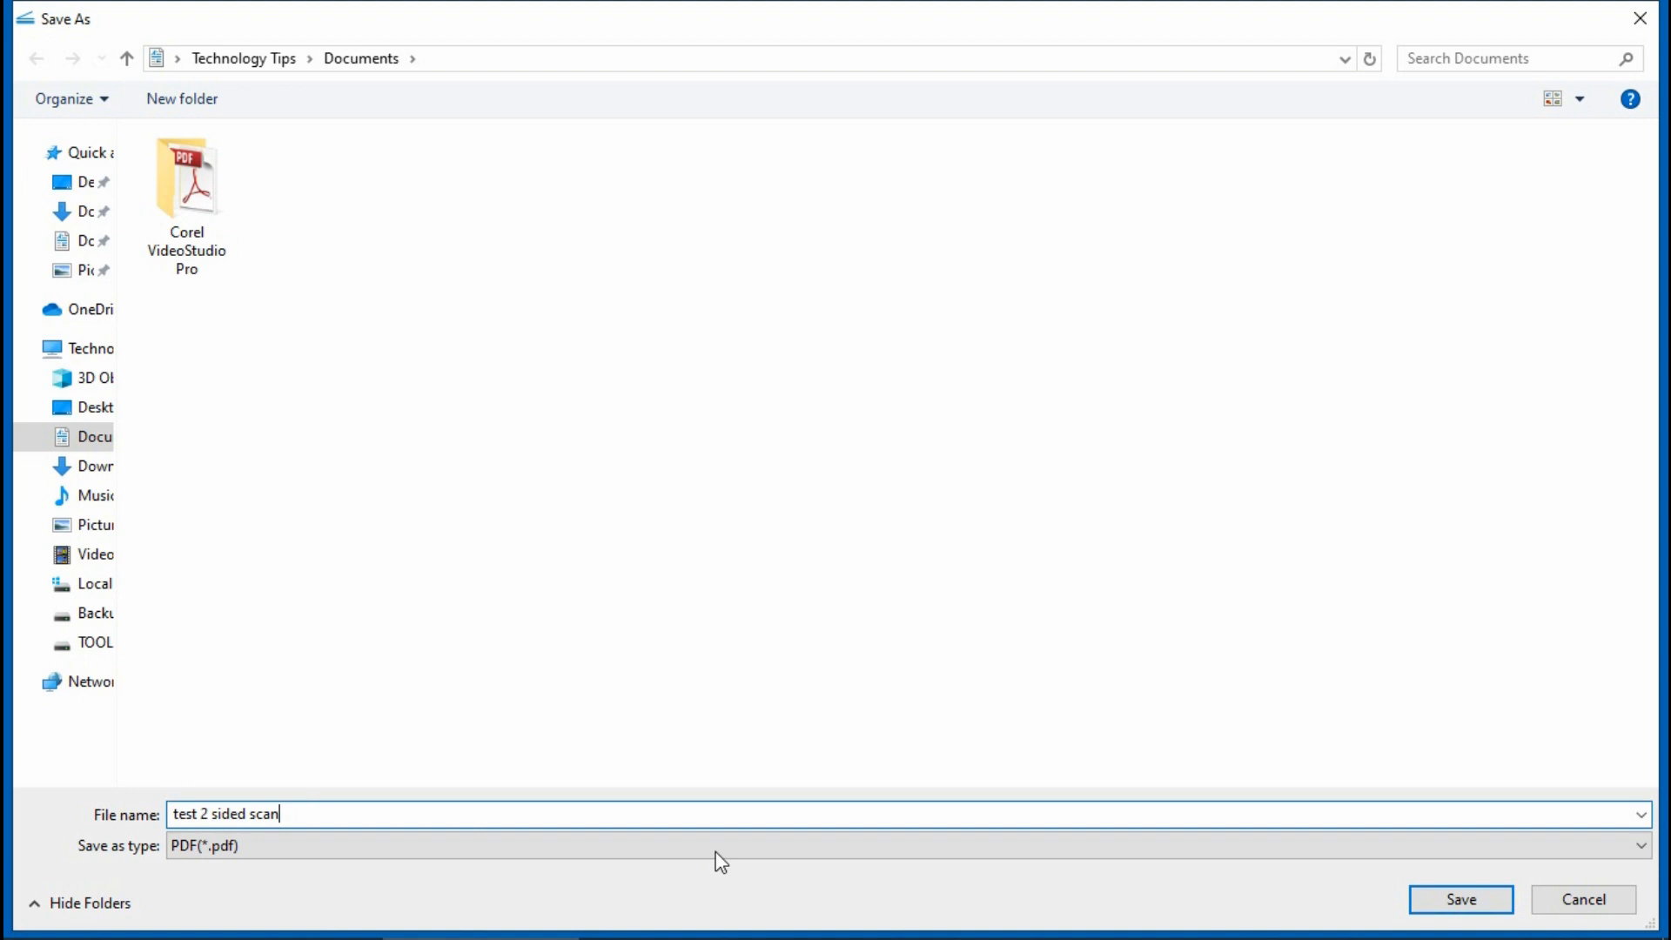
Save the PDF as 'test 2 sided scan' and view it in Adobe Acrobat Pro
{"action": "left_click", "coordinate": [1450, 901]}
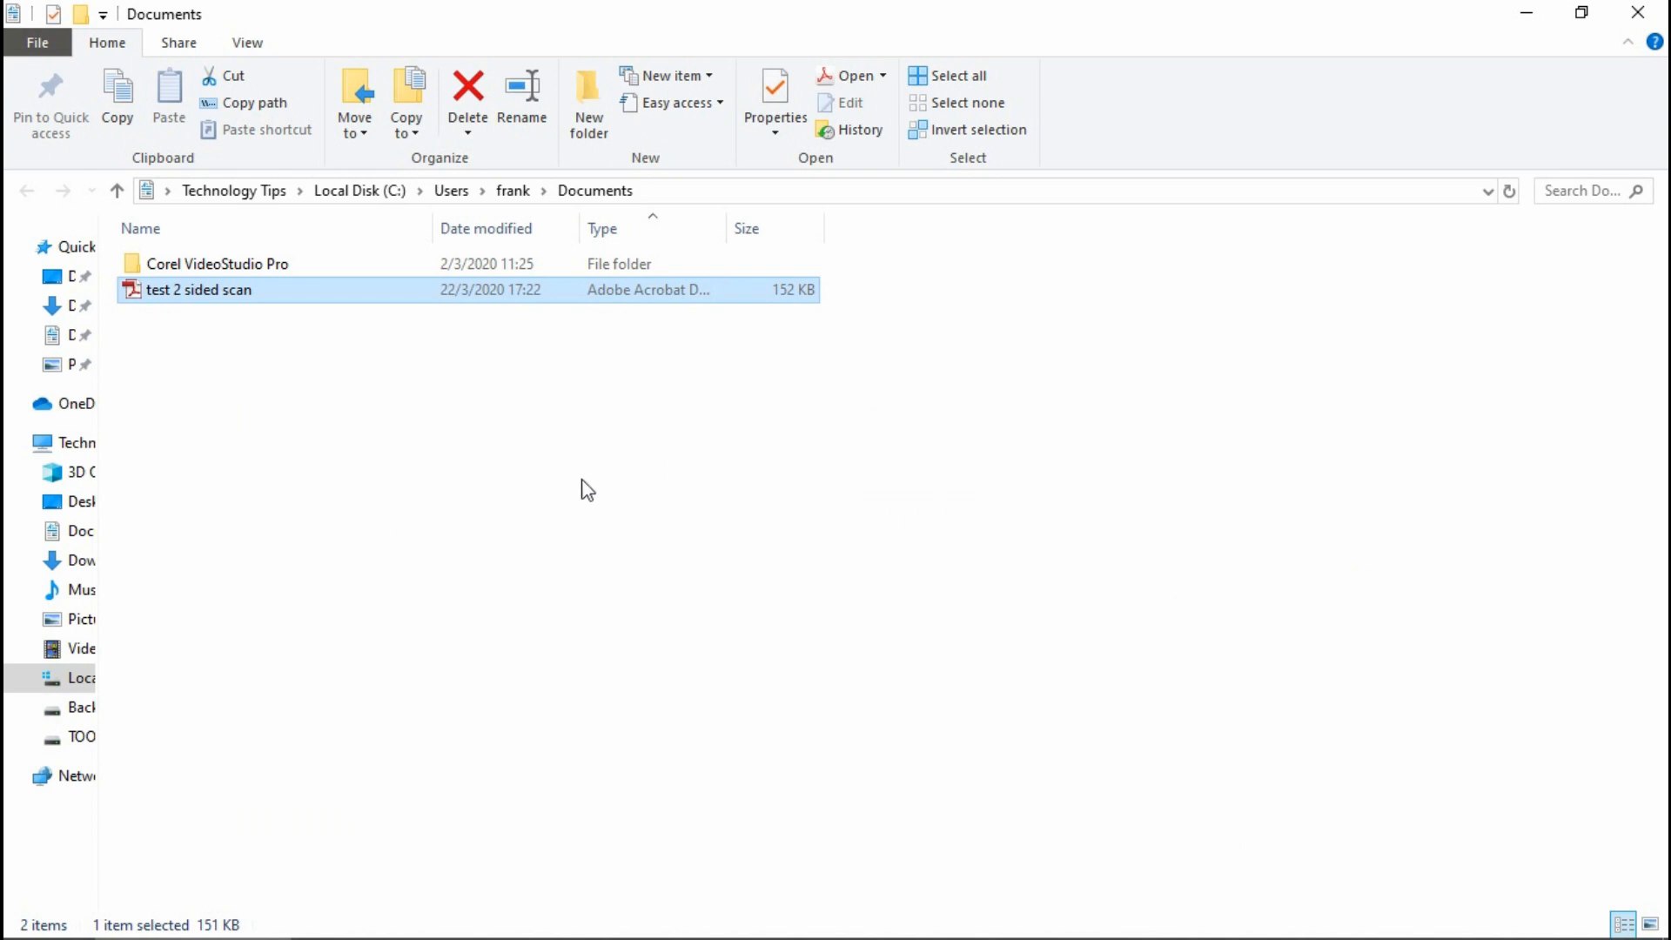
{"action": "double_click", "coordinate": [256, 293]}
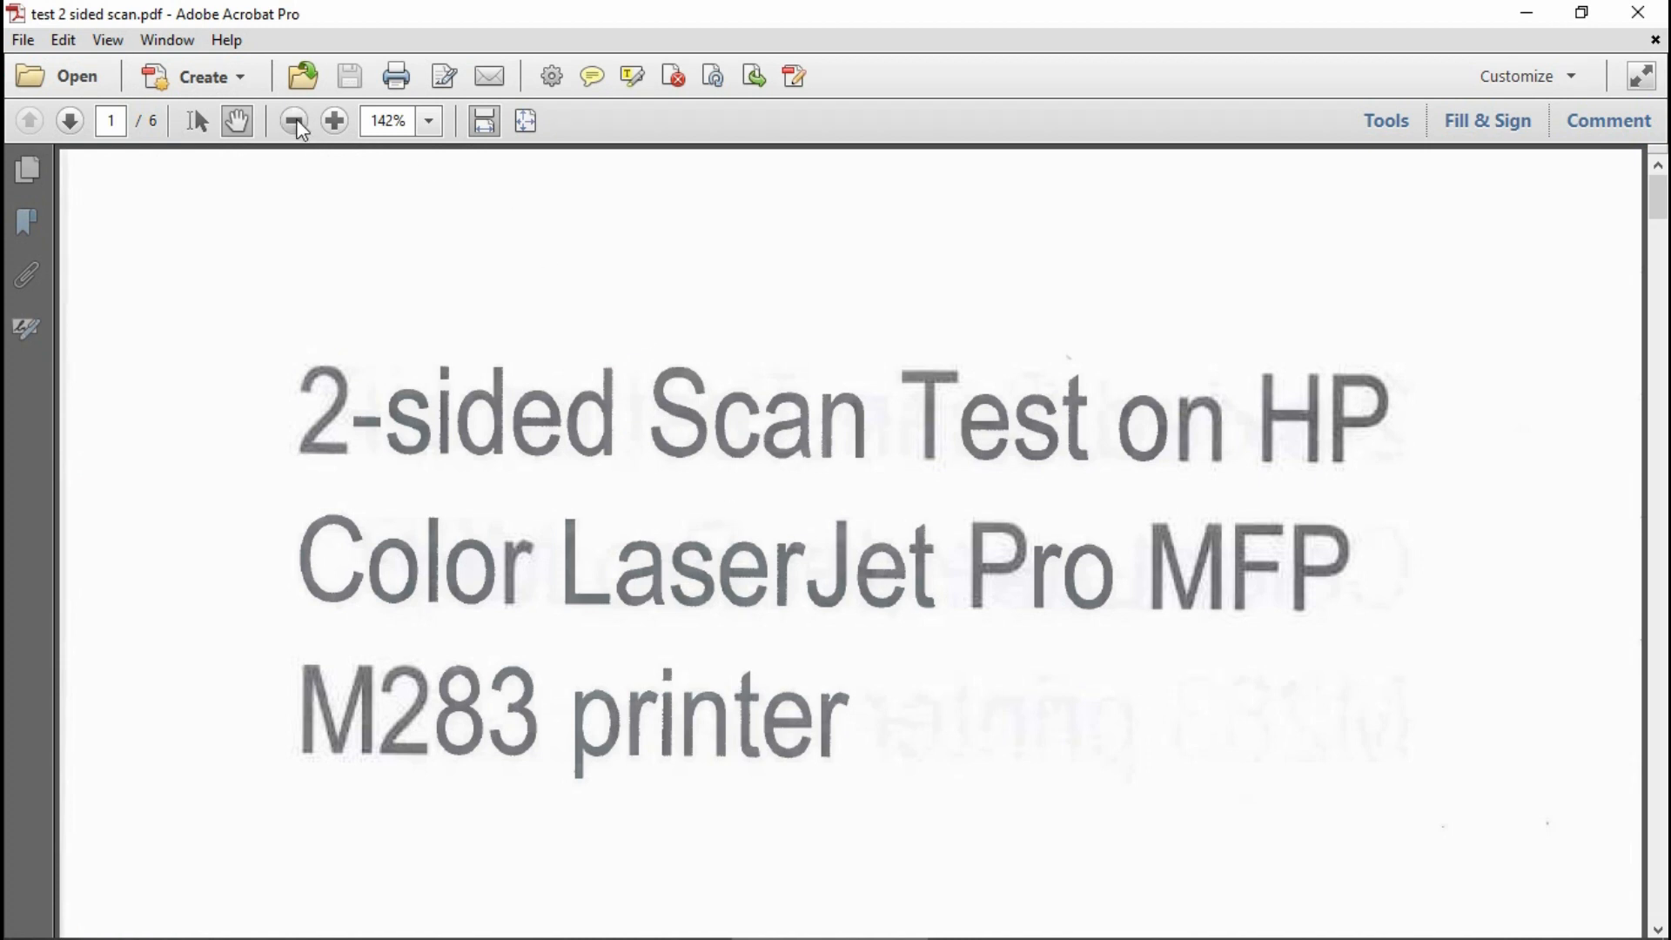
{"action": "left_click", "coordinate": [295, 121]}
{"action": "scroll", "coordinate": [974, 557], "scroll_direction": "down", "scroll_amount": 4}
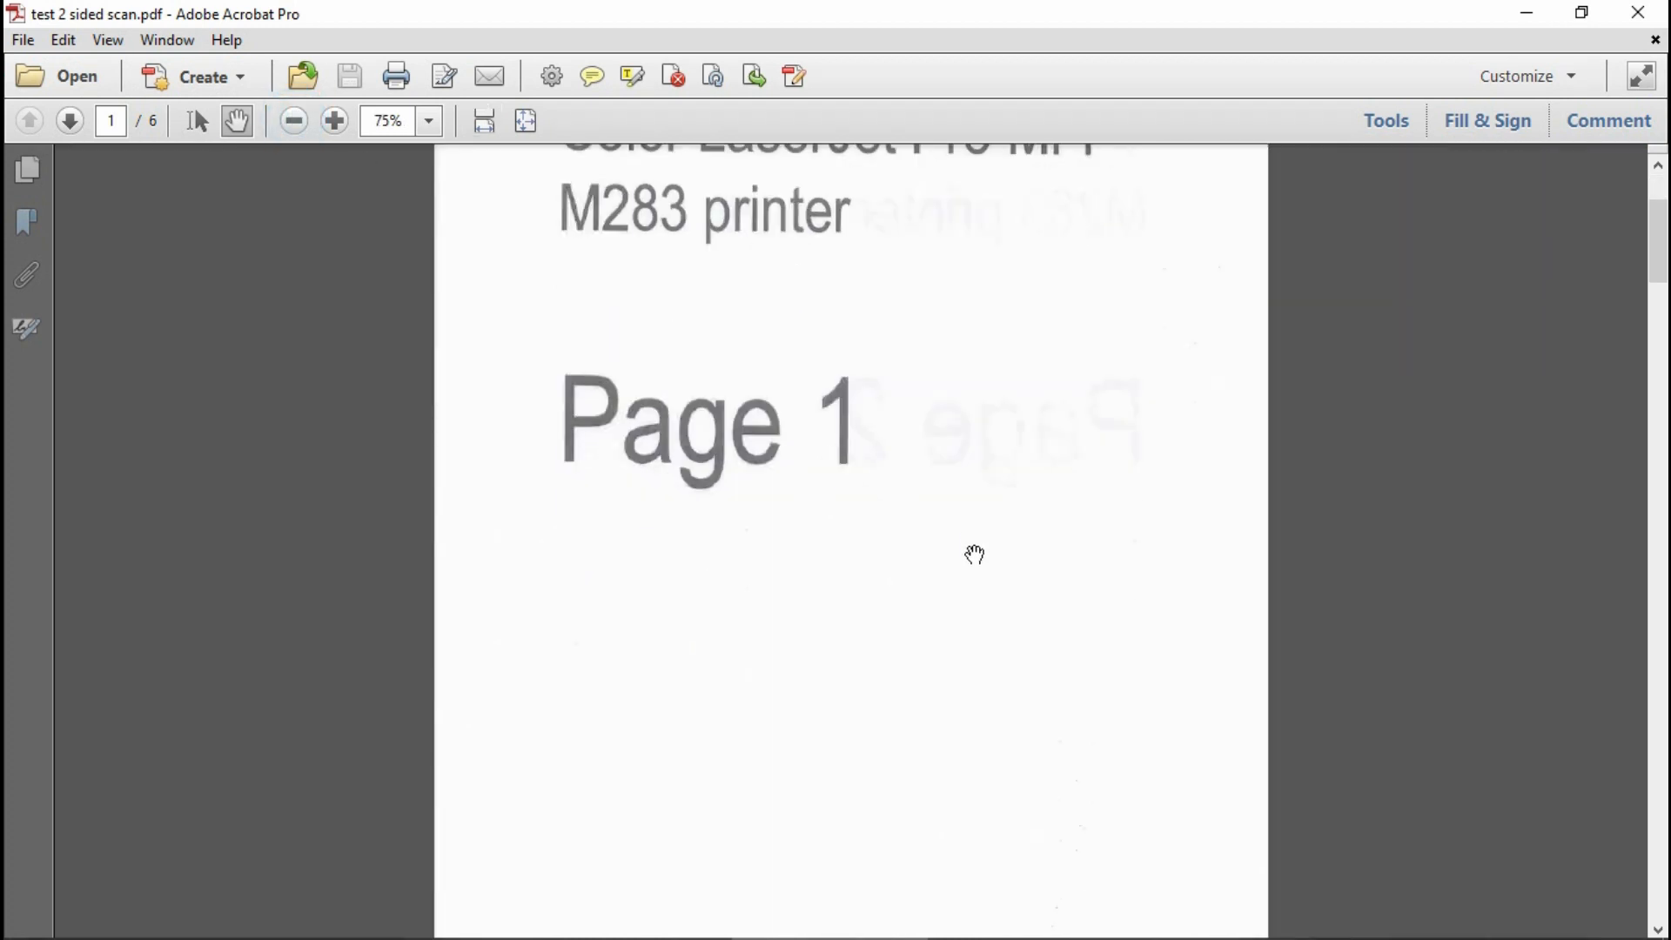
{"action": "scroll", "coordinate": [974, 559], "scroll_direction": "down", "scroll_amount": 4}
{"action": "scroll", "coordinate": [974, 559], "scroll_direction": "down", "scroll_amount": 4}
{"action": "scroll", "coordinate": [974, 558], "scroll_direction": "down", "scroll_amount": 4}
{"action": "scroll", "coordinate": [973, 559], "scroll_direction": "down", "scroll_amount": 5}
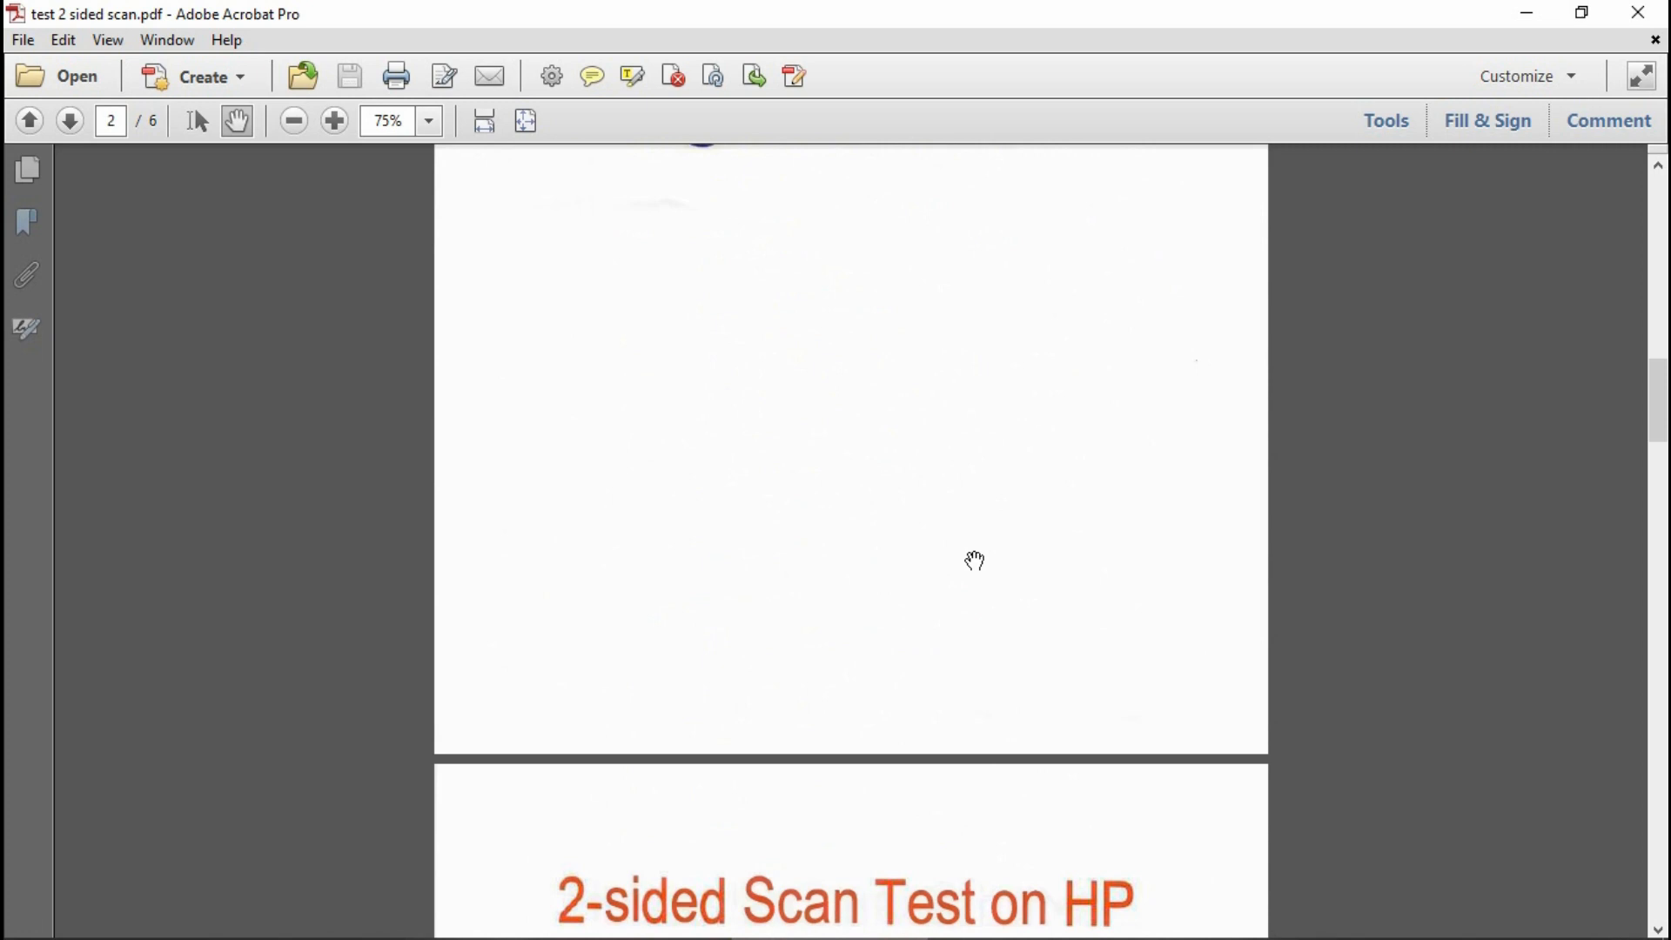
{"action": "scroll", "coordinate": [976, 564], "scroll_direction": "down", "scroll_amount": 8}
{"action": "scroll", "coordinate": [981, 570], "scroll_direction": "down", "scroll_amount": 5}
{"action": "scroll", "coordinate": [980, 571], "scroll_direction": "down", "scroll_amount": 4}
{"action": "scroll", "coordinate": [979, 570], "scroll_direction": "down", "scroll_amount": 2}
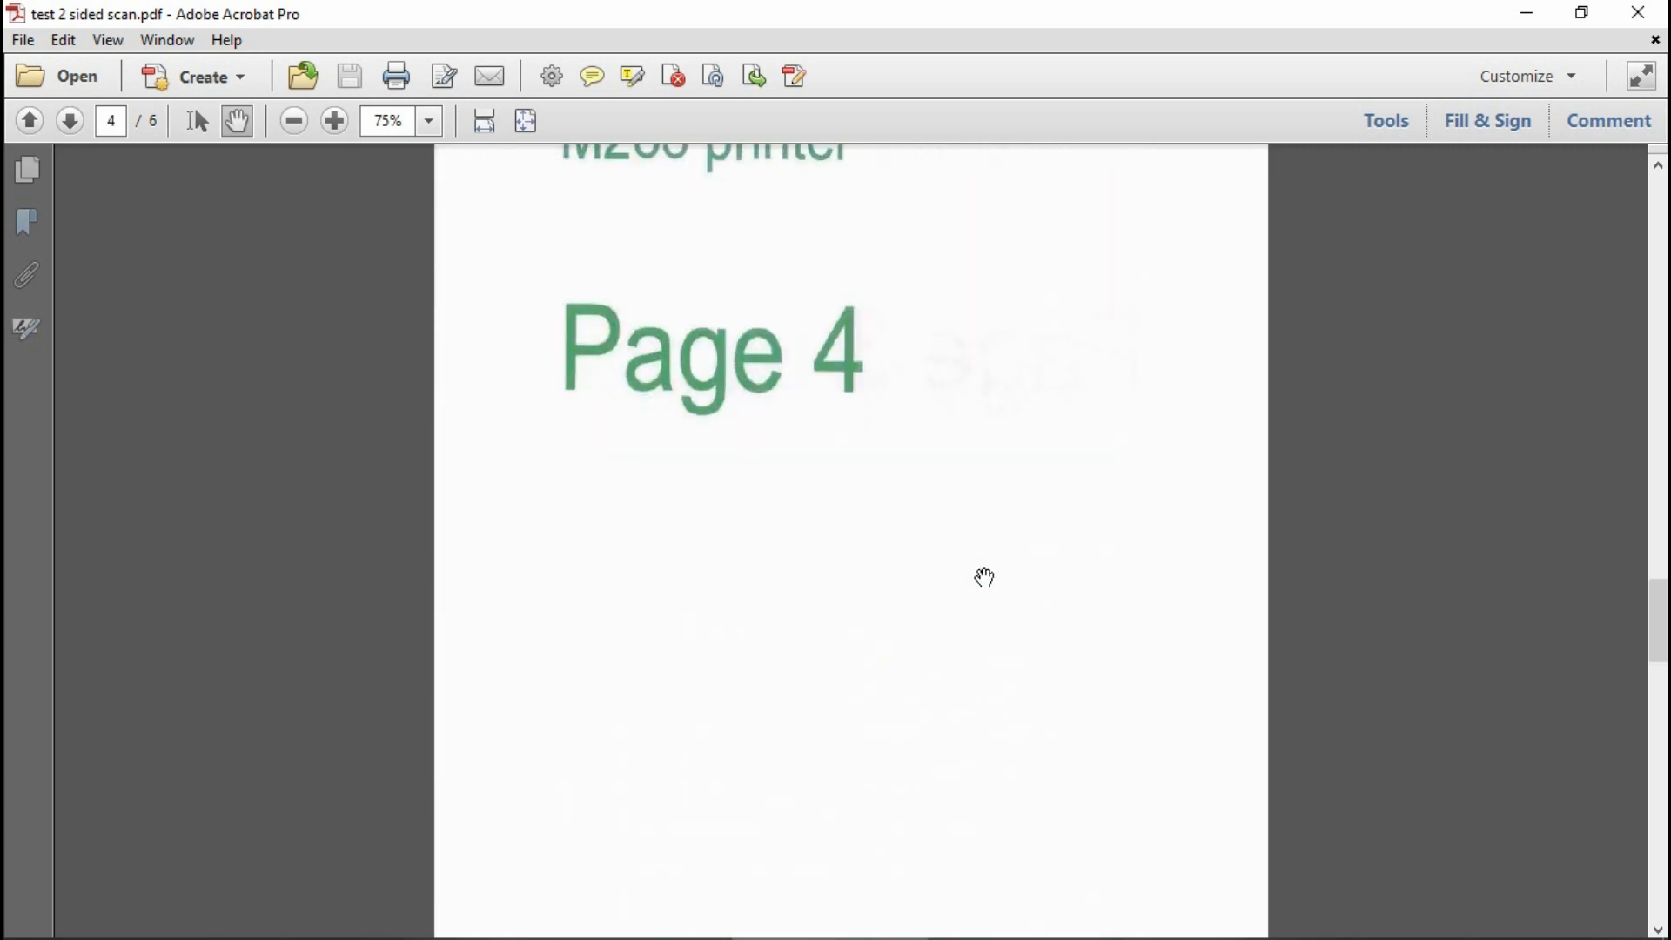
{"action": "scroll", "coordinate": [985, 577], "scroll_direction": "down", "scroll_amount": 5}
{"action": "scroll", "coordinate": [985, 577], "scroll_direction": "down", "scroll_amount": 5}
{"action": "scroll", "coordinate": [985, 577], "scroll_direction": "down", "scroll_amount": 8}
{"action": "scroll", "coordinate": [984, 577], "scroll_direction": "down", "scroll_amount": 4}
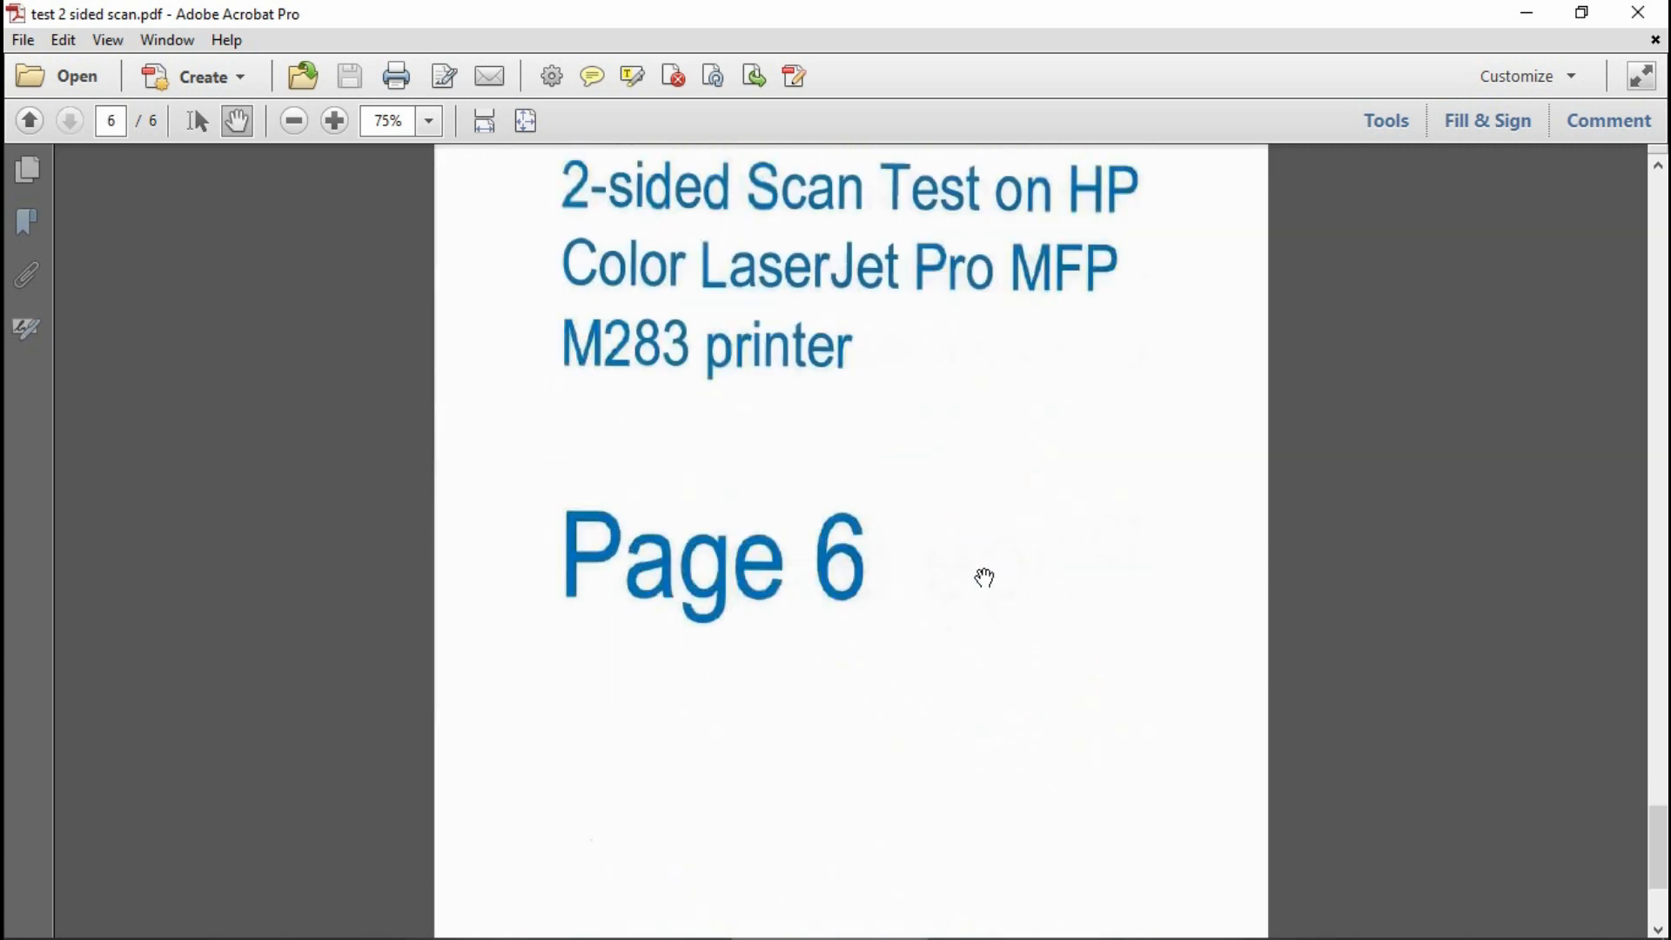
{"action": "scroll", "coordinate": [985, 577], "scroll_direction": "down", "scroll_amount": 4}
{"action": "scroll", "coordinate": [985, 578], "scroll_direction": "up", "scroll_amount": 5}
{"action": "scroll", "coordinate": [784, 457], "scroll_direction": "up", "scroll_amount": 4}
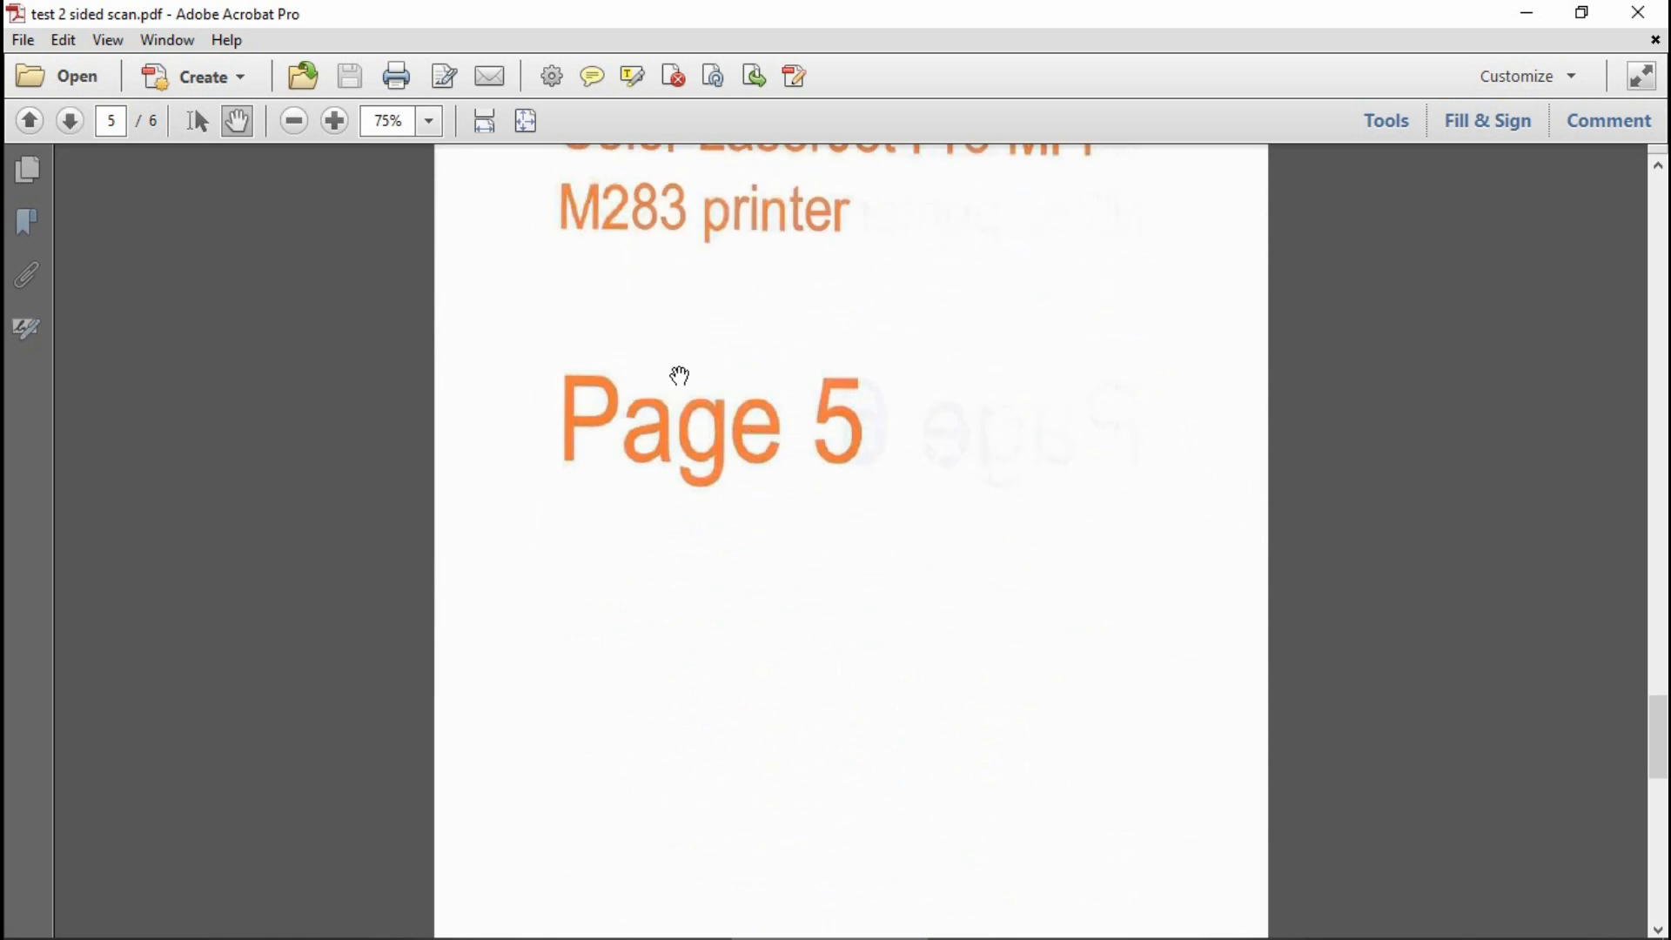
{"action": "scroll", "coordinate": [757, 410], "scroll_direction": "up", "scroll_amount": 10}
{"action": "scroll", "coordinate": [844, 431], "scroll_direction": "up", "scroll_amount": 12}
{"action": "scroll", "coordinate": [844, 415], "scroll_direction": "up", "scroll_amount": 4}
{"action": "scroll", "coordinate": [845, 415], "scroll_direction": "up", "scroll_amount": 6}
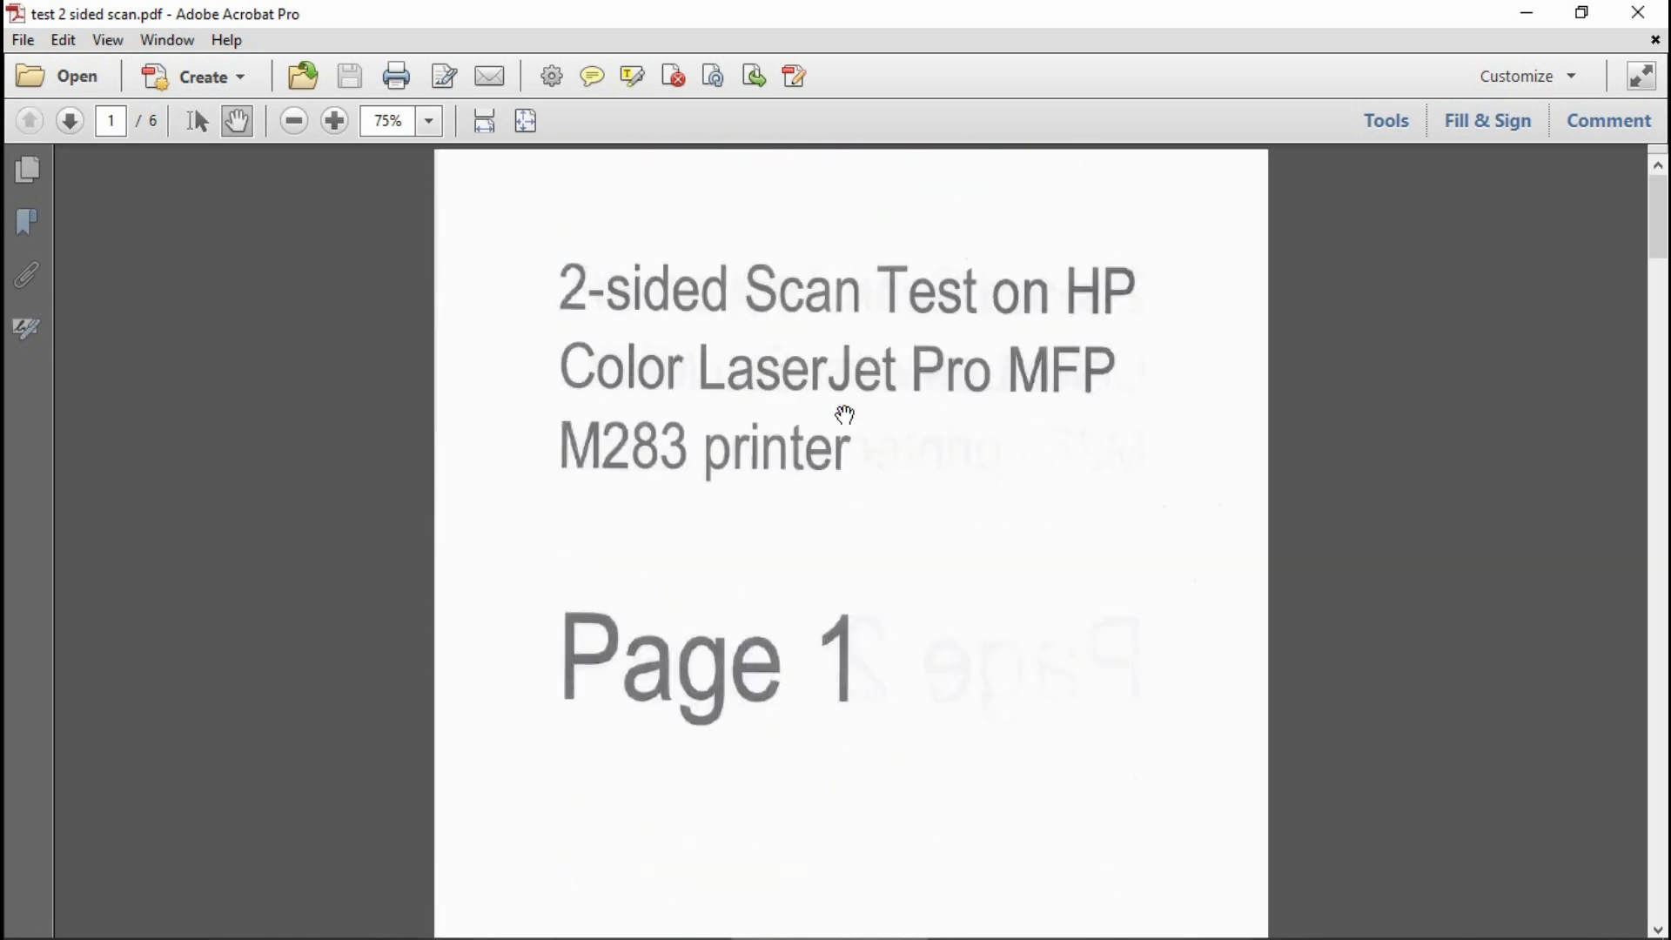
Close Acrobat, returning to Documents with the 152 KB 'test 2 sided scan' PDF
{"action": "left_click", "coordinate": [1637, 11]}
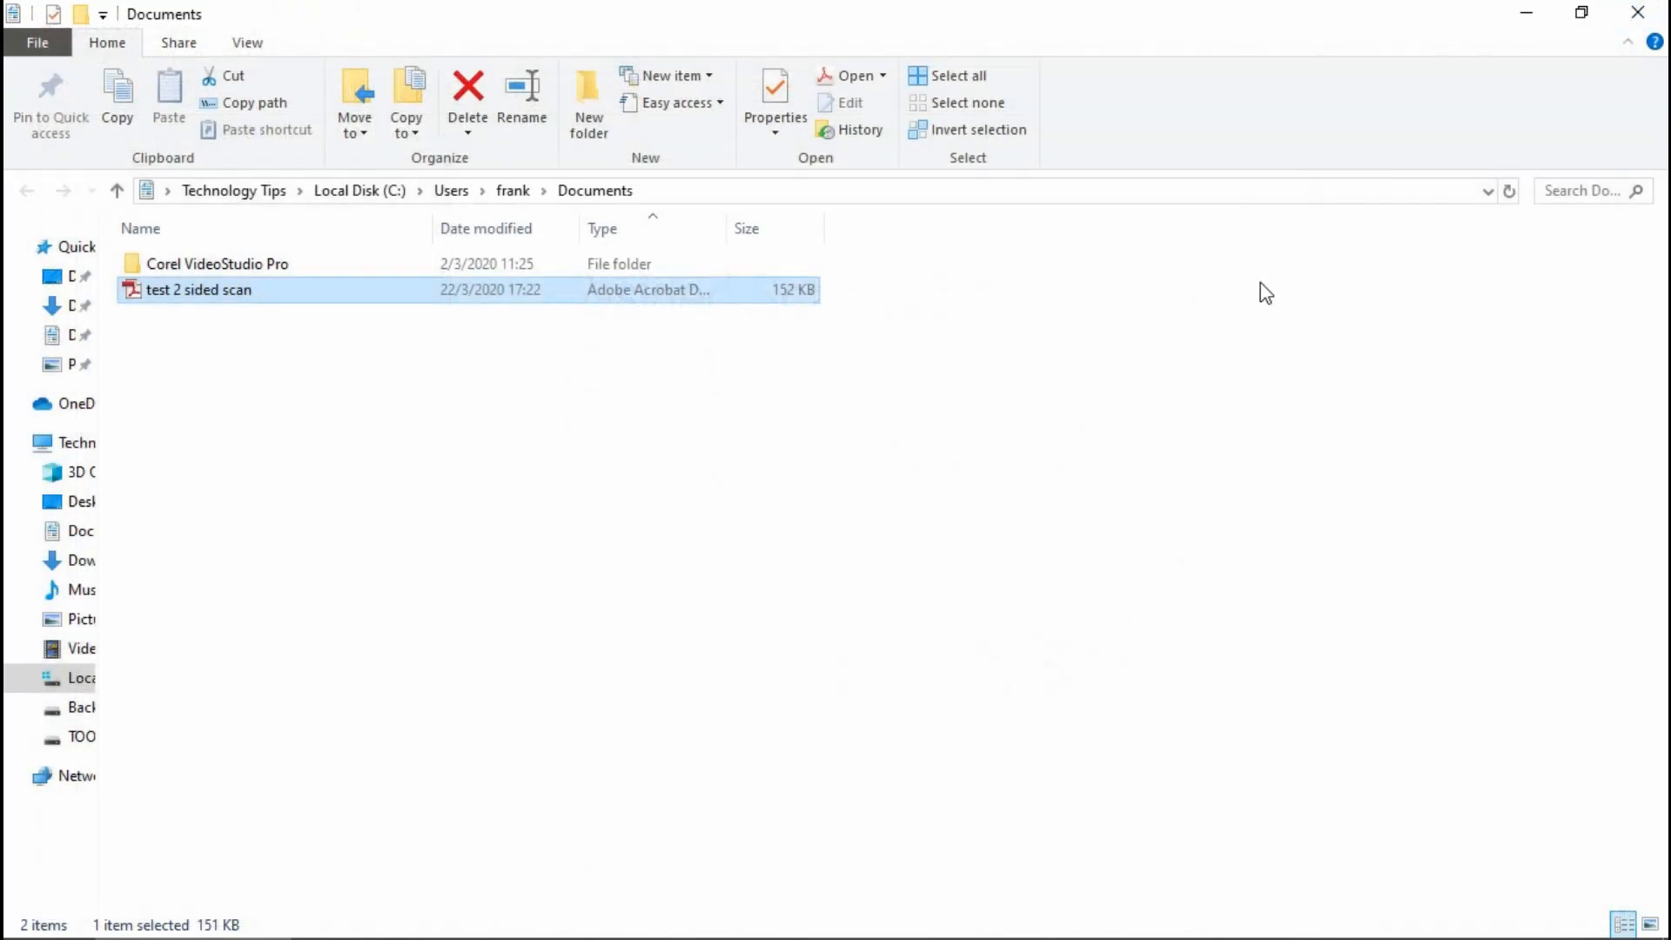